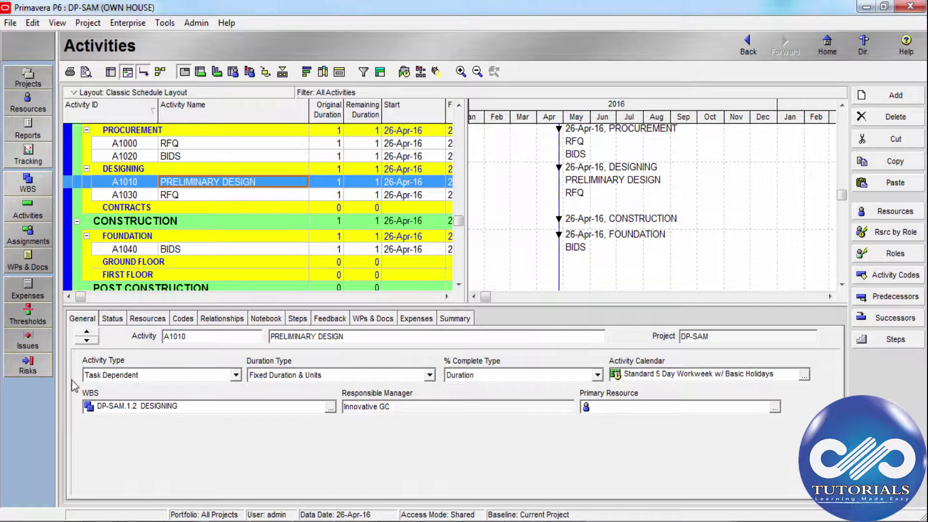
# - Browse the six activity type options for A1010 Preliminary Design, leaving it Task Dependent
pyautogui.click(236, 376)
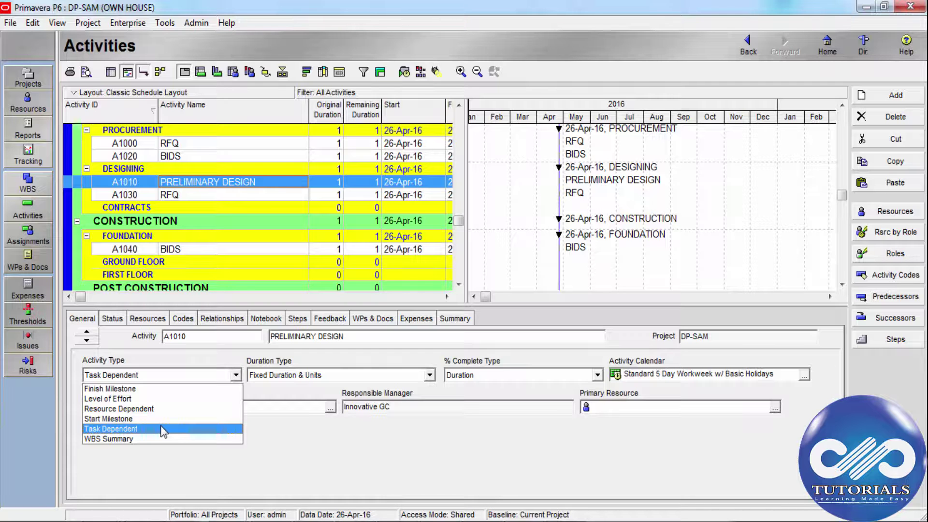
pyautogui.press('Up')
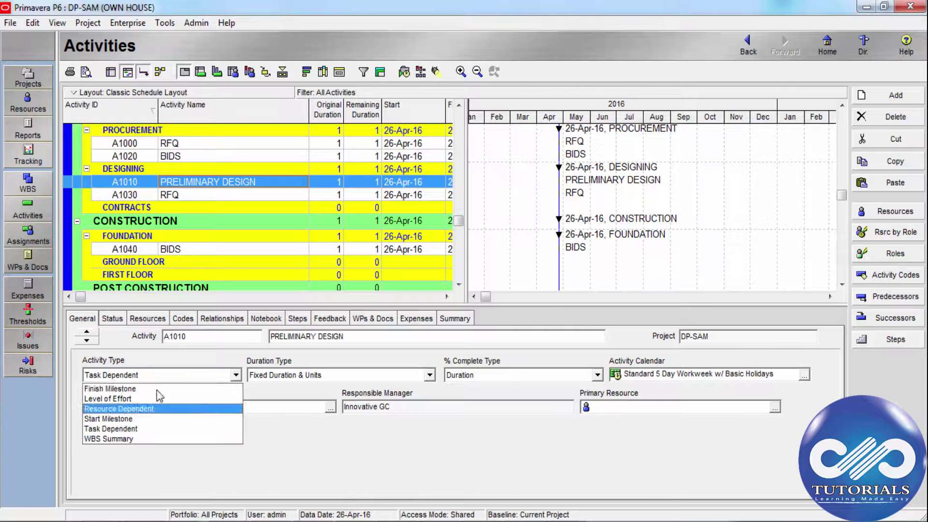
# - Review A1010's duration type choices and keep Fixed Duration & Units
pyautogui.click(401, 376)
pyautogui.click(405, 376)
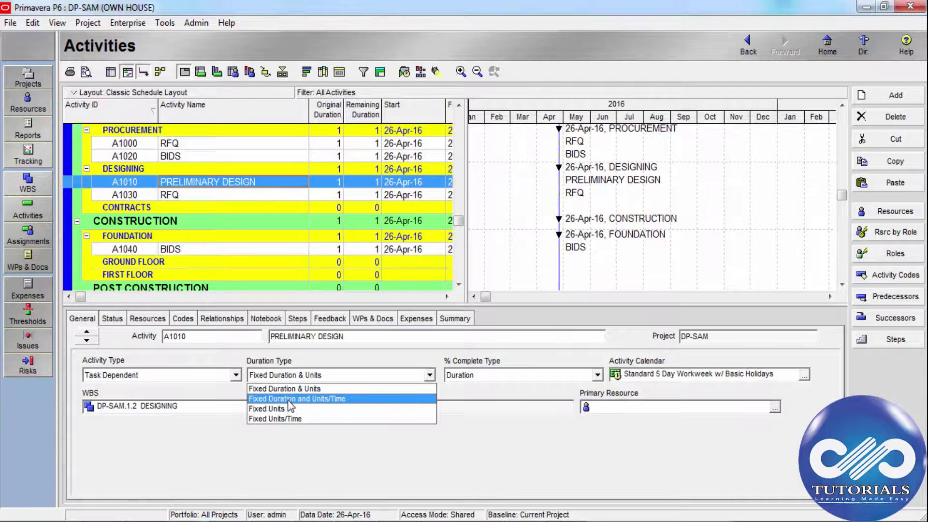
pyautogui.click(478, 358)
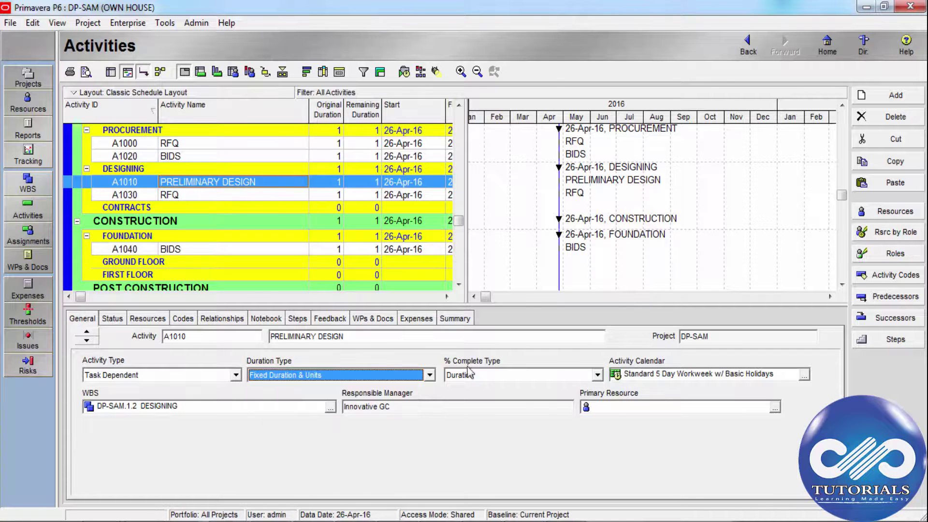
pyautogui.click(599, 375)
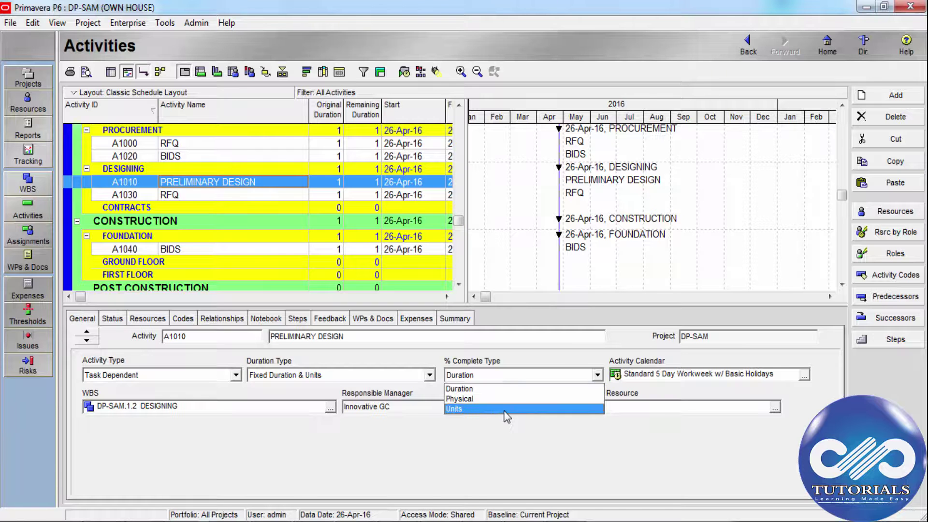
pyautogui.click(577, 440)
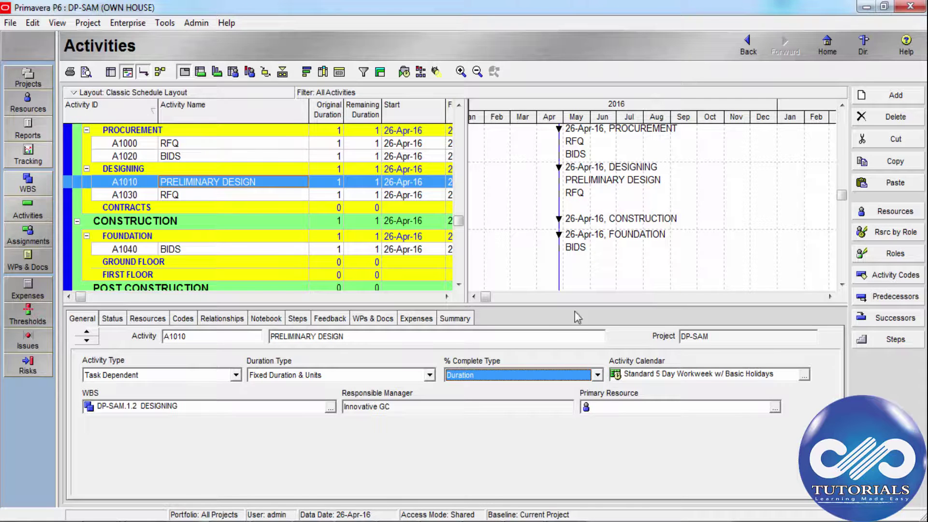
pyautogui.click(805, 376)
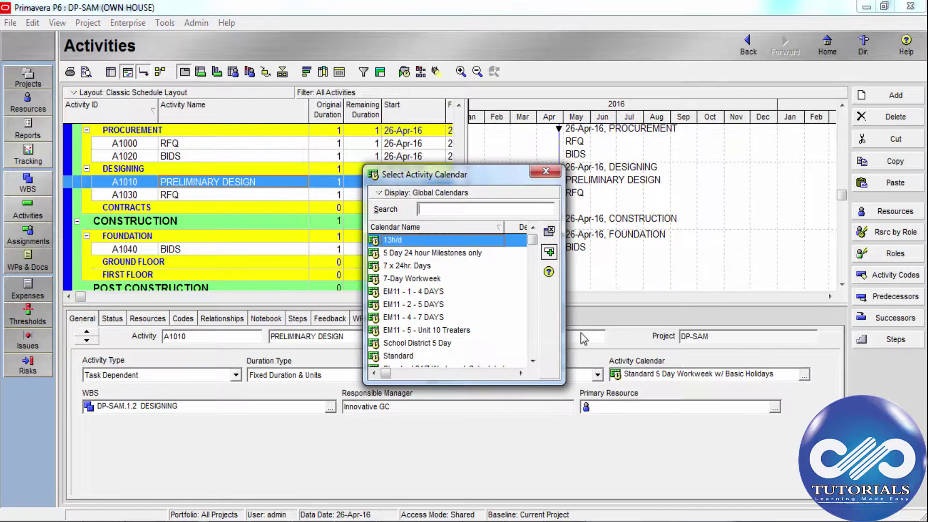
pyautogui.press('Escape')
pyautogui.click(329, 407)
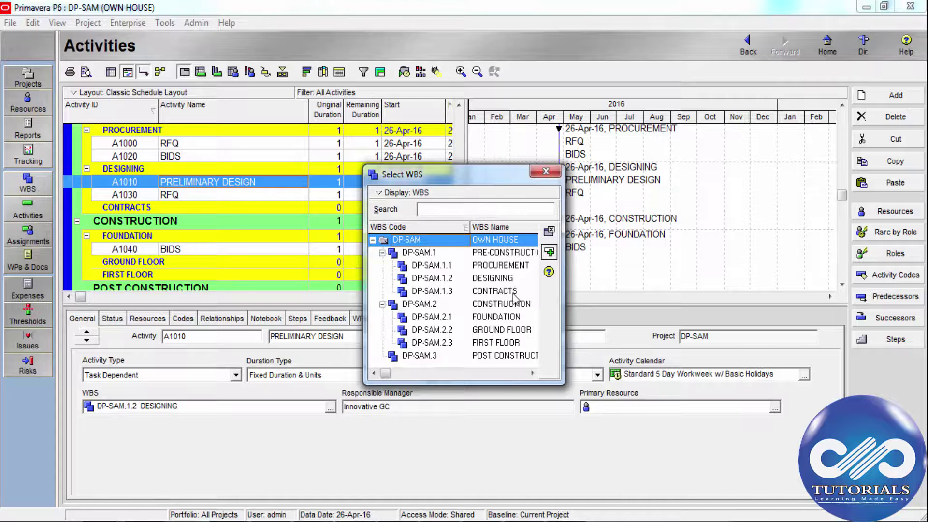
pyautogui.click(546, 172)
pyautogui.click(567, 407)
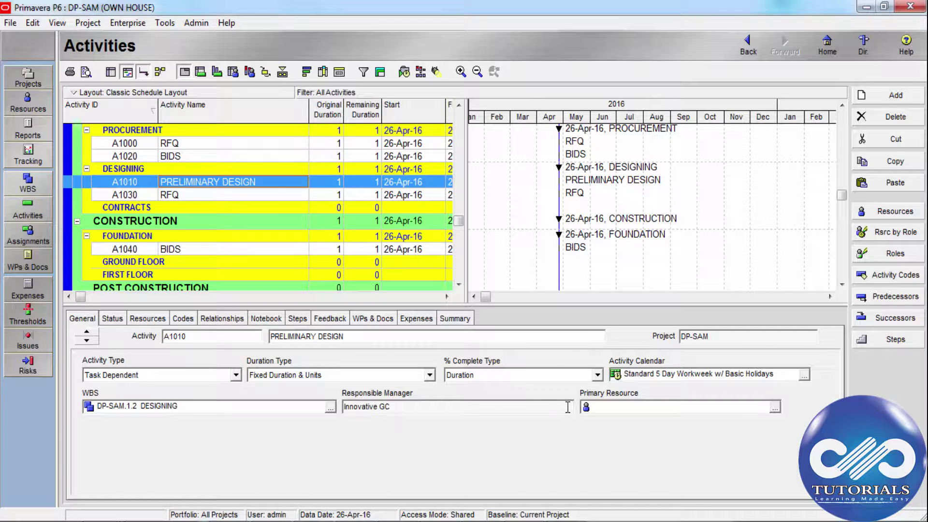
# - Make Management the primary resource of A1010 Preliminary Design and assign it to the activity
pyautogui.click(775, 408)
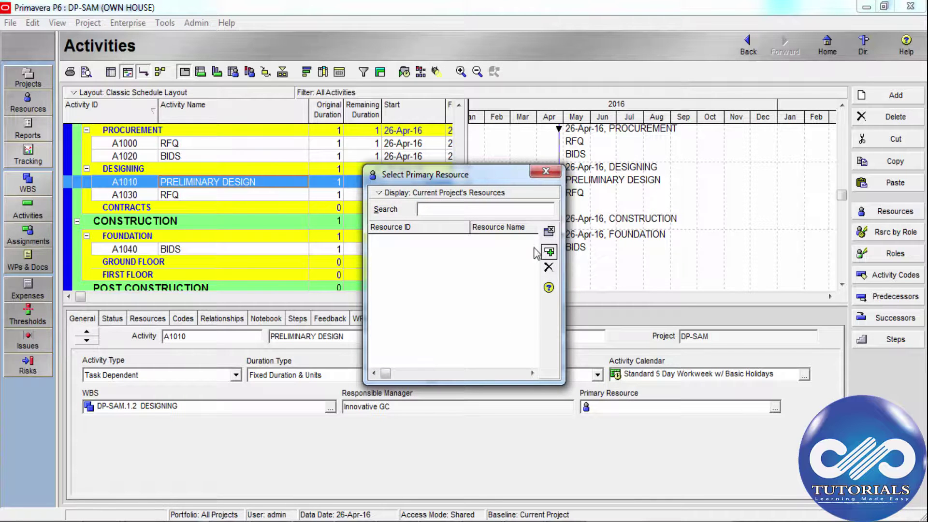
pyautogui.click(548, 267)
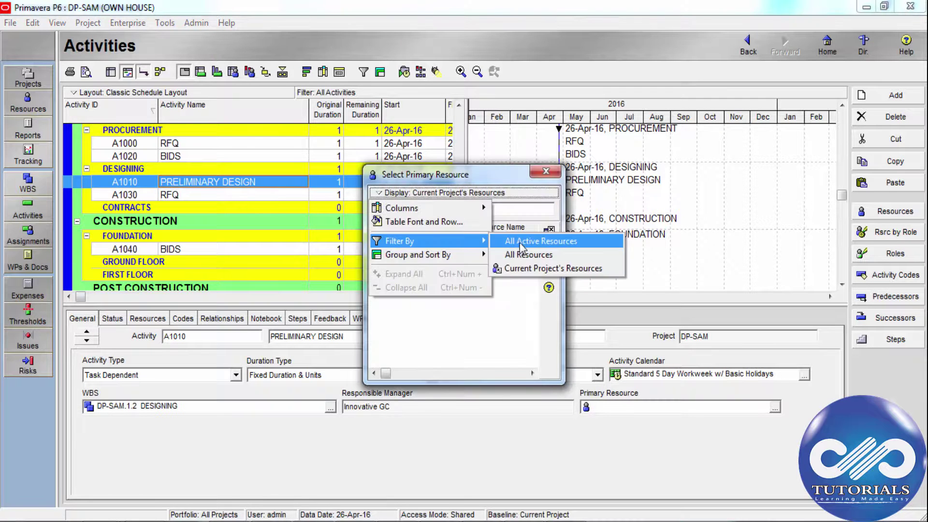
pyautogui.click(520, 239)
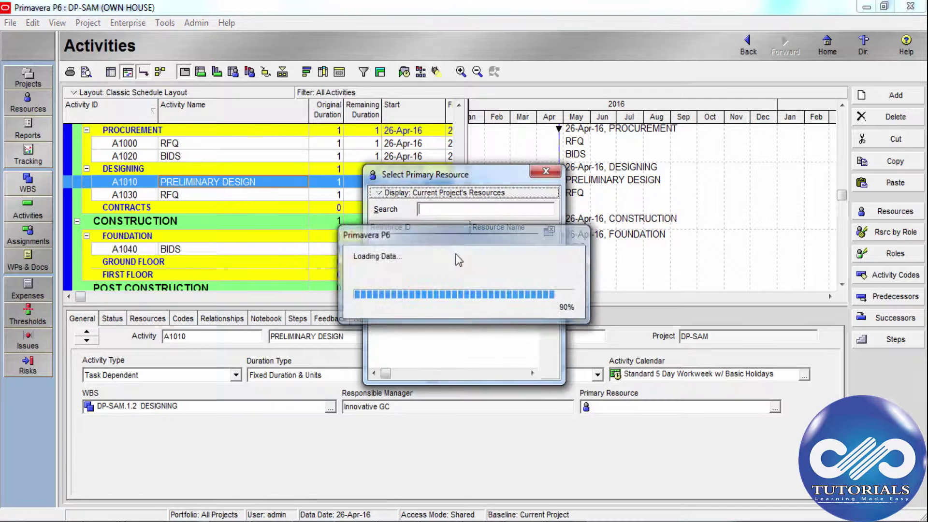
pyautogui.doubleClick(431, 204)
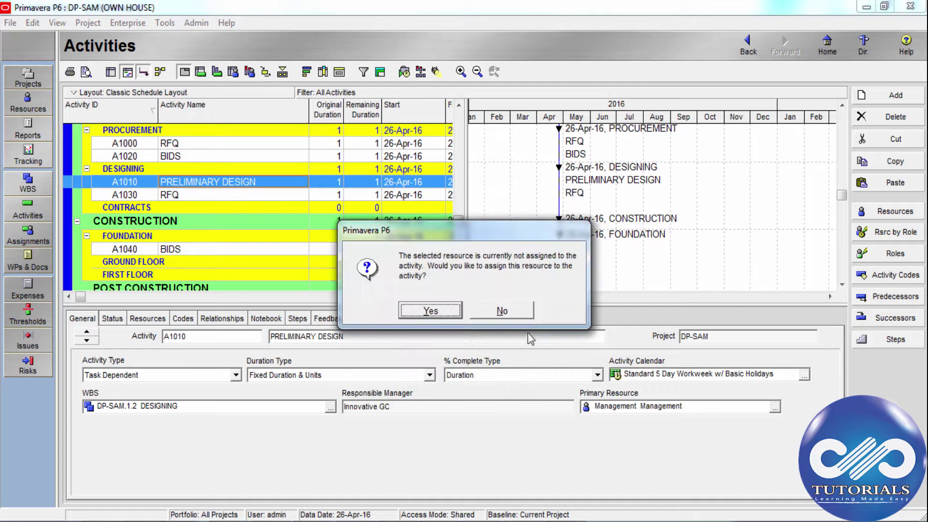
pyautogui.click(446, 316)
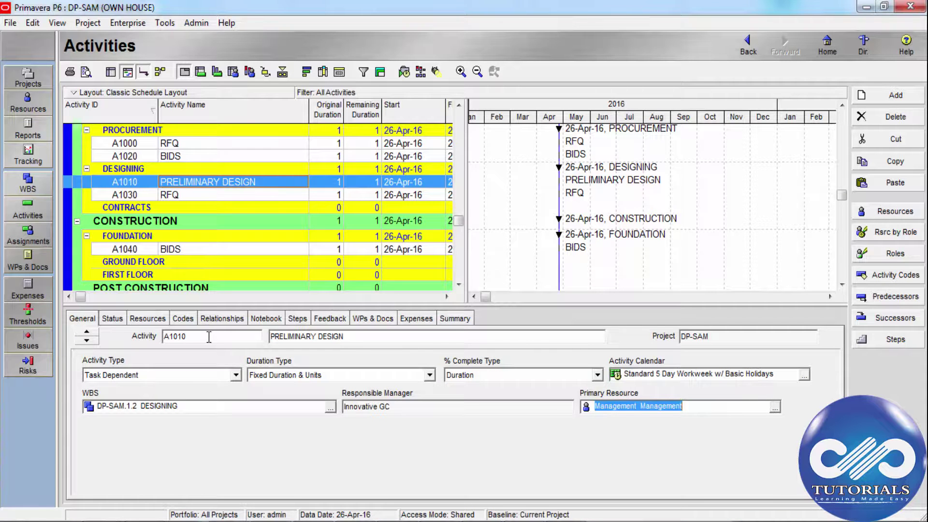
# - Show the Status details for activity A1030 RFQ
pyautogui.click(113, 319)
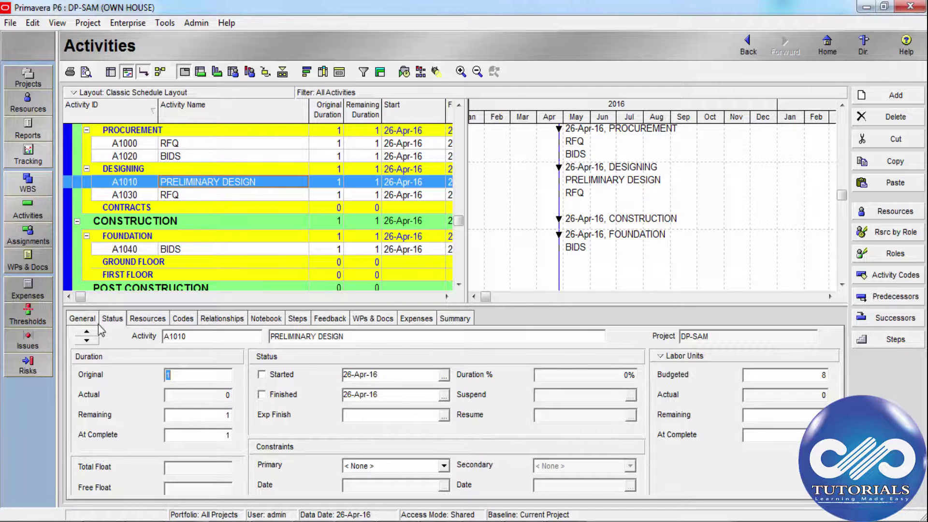
pyautogui.click(204, 194)
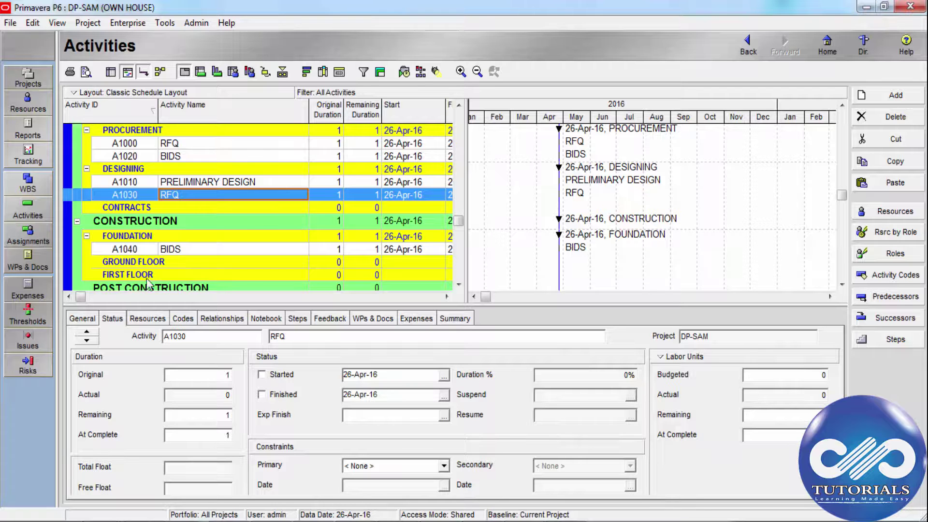
pyautogui.click(117, 325)
# - Set A1030 RFQ's original duration to 10 and review its remaining and at-complete durations
pyautogui.click(207, 375)
pyautogui.write('10')
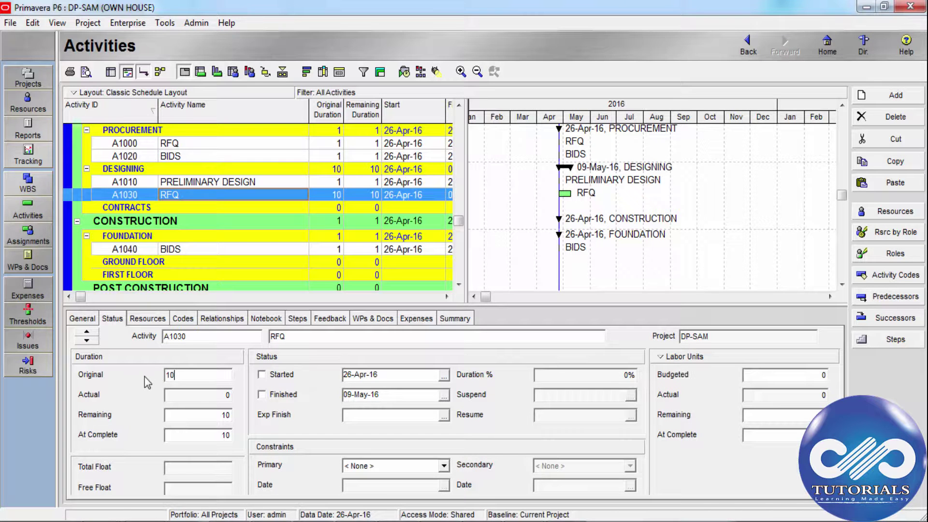
pyautogui.click(212, 394)
pyautogui.click(213, 373)
pyautogui.click(213, 415)
pyautogui.click(203, 435)
# - Uncheck Started so A1030 RFQ reverts to Not Started, leaving the start date unchanged
pyautogui.click(366, 375)
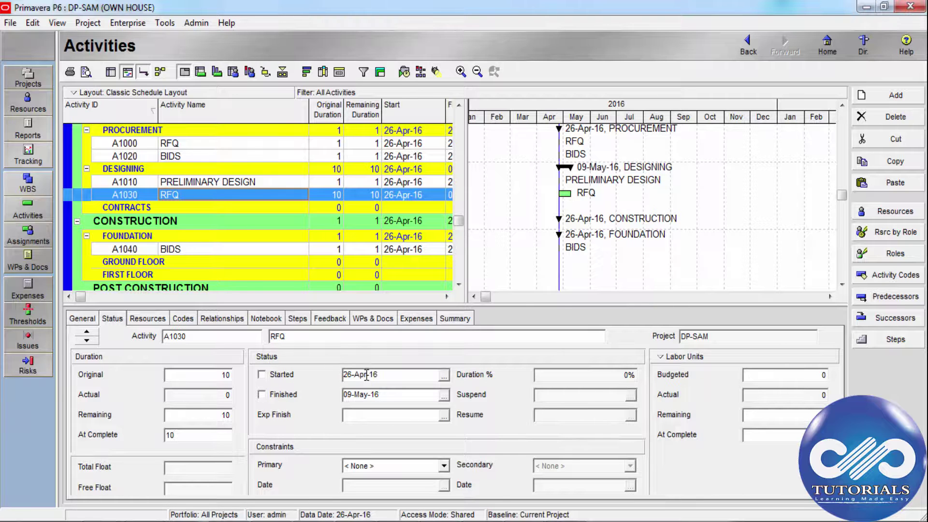
pyautogui.click(443, 375)
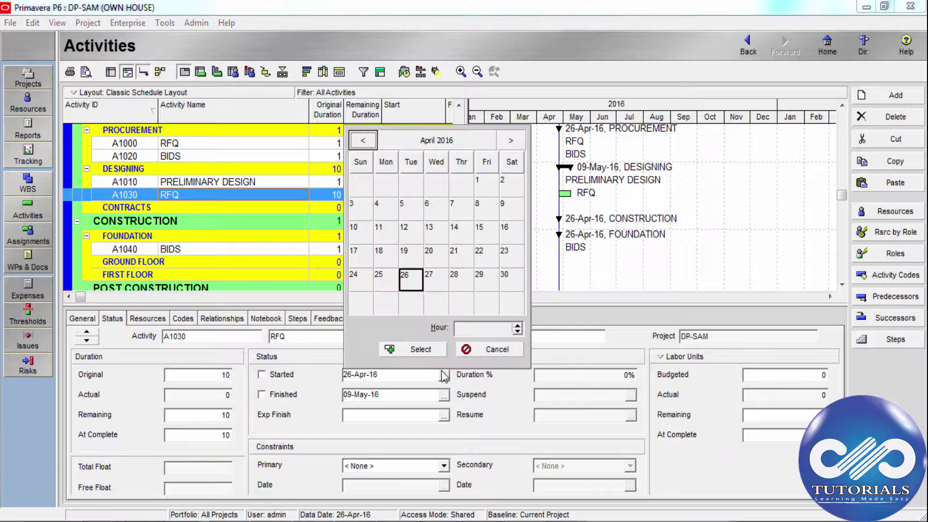
pyautogui.click(474, 352)
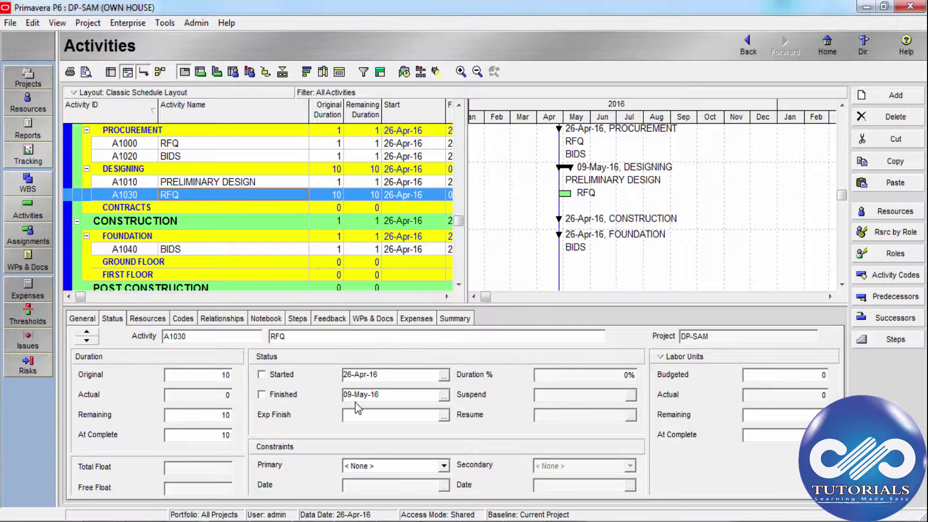
pyautogui.click(261, 375)
pyautogui.press('space')
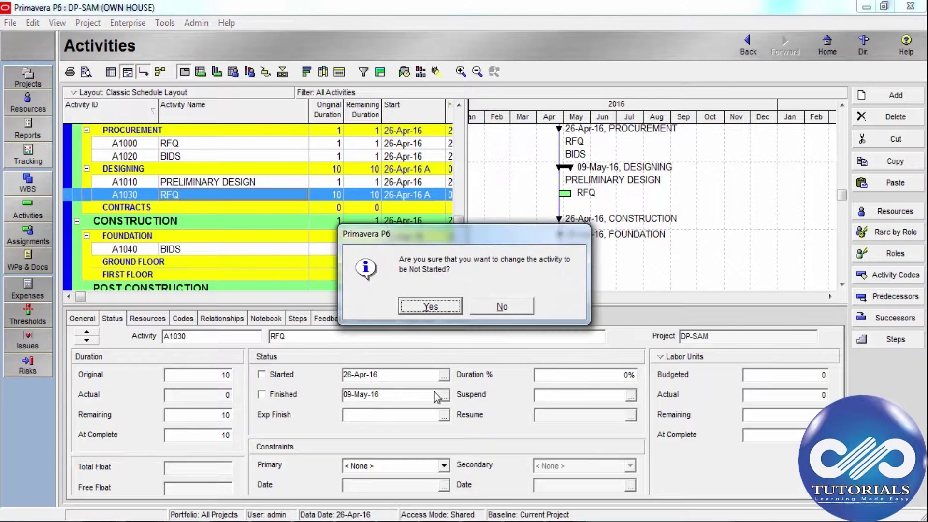
pyautogui.press('Return')
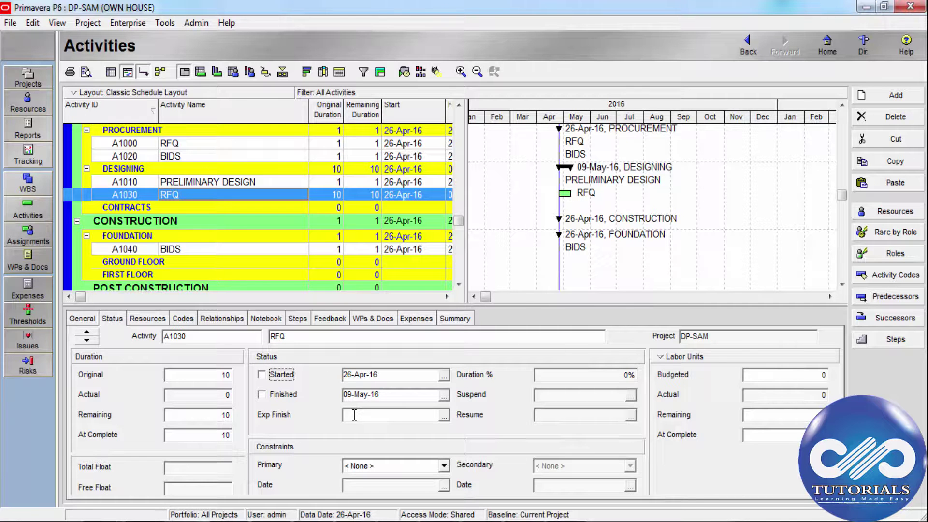
# - Give A1030 RFQ a primary Finish On or Before constraint dated 09-May-16
pyautogui.click(387, 414)
pyautogui.click(211, 487)
pyautogui.click(370, 466)
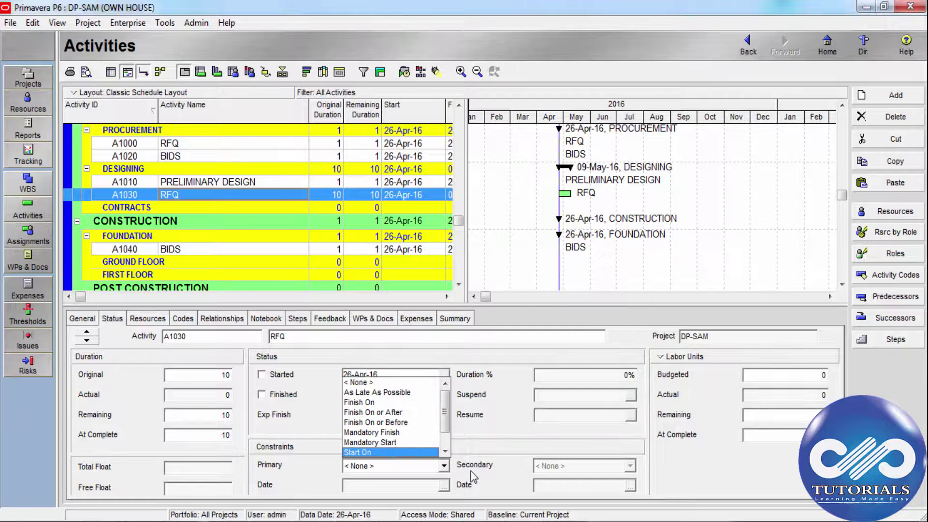
pyautogui.click(444, 492)
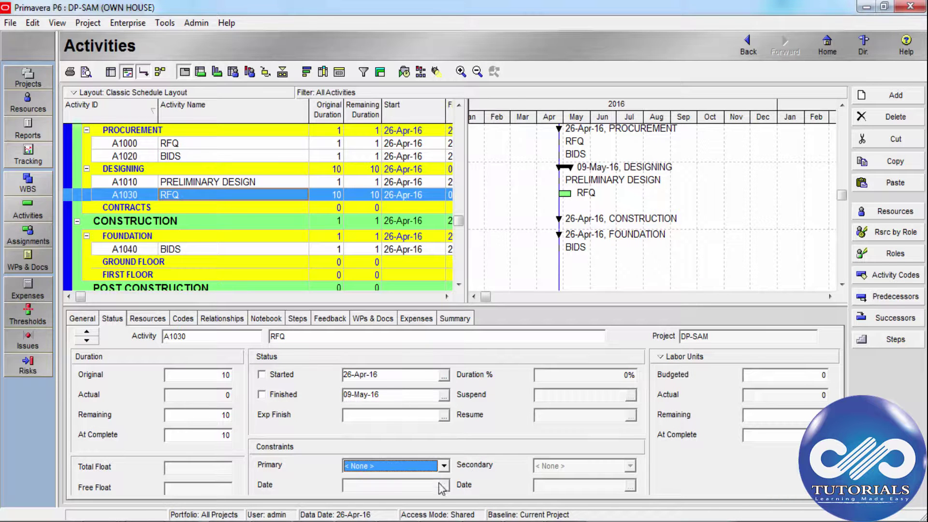
pyautogui.click(426, 466)
pyautogui.click(382, 411)
pyautogui.click(518, 464)
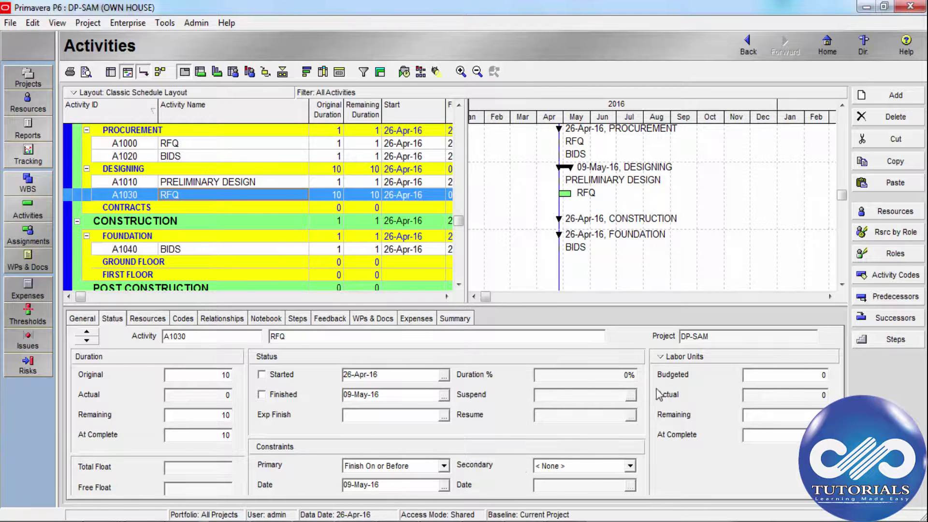
# - Review A1030's labor units, keeping 0 budgeted units, and glance at its resource assignments
pyautogui.click(788, 377)
pyautogui.click(147, 318)
pyautogui.click(113, 318)
pyautogui.click(798, 375)
pyautogui.click(813, 395)
pyautogui.click(806, 432)
pyautogui.click(226, 319)
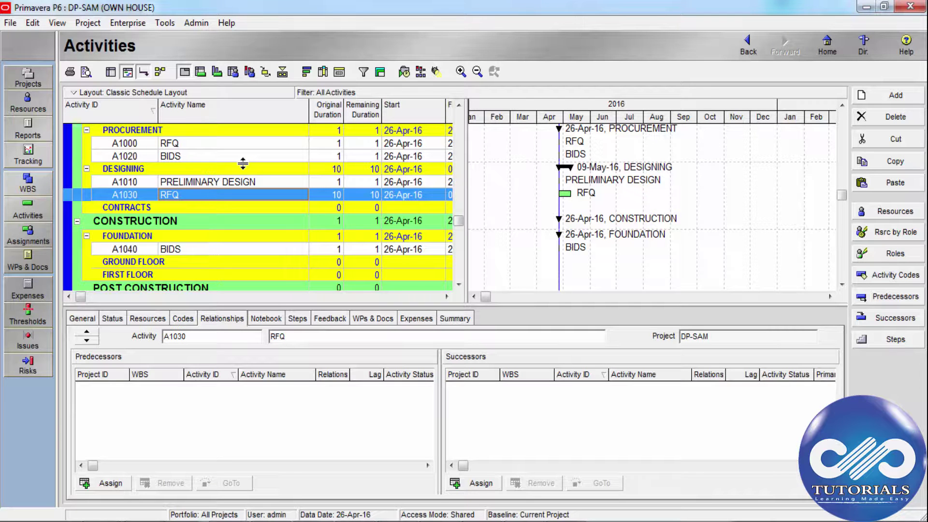
pyautogui.click(403, 72)
# - Add A1010 PRELIMINARY DESIGN as A1030 RFQ's FS predecessor, then start choosing a successor
pyautogui.moveTo(214, 176); pyautogui.dragTo(214, 178)
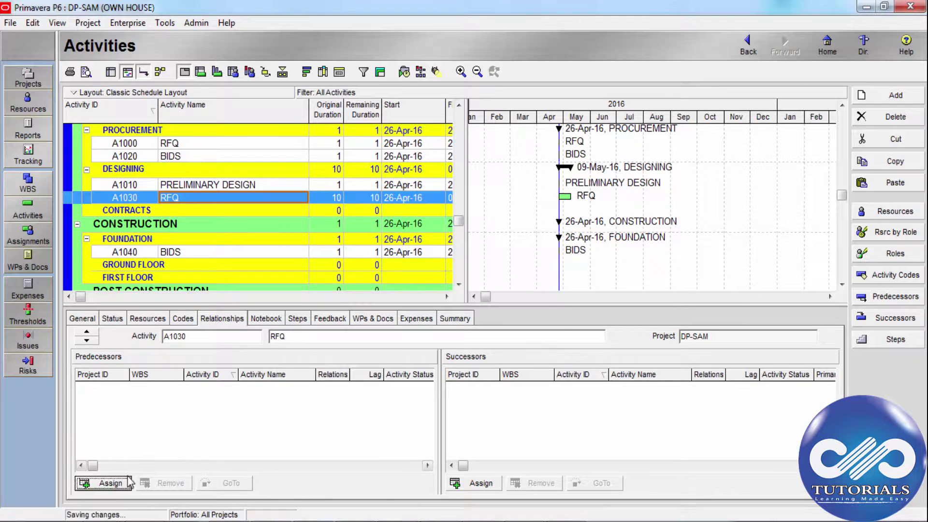
pyautogui.click(110, 483)
pyautogui.doubleClick(508, 346)
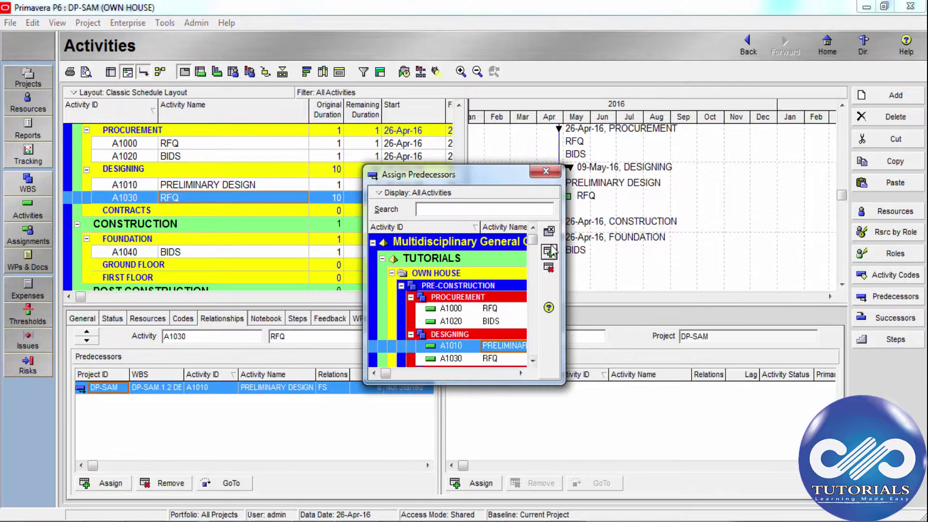
pyautogui.click(550, 231)
pyautogui.click(345, 389)
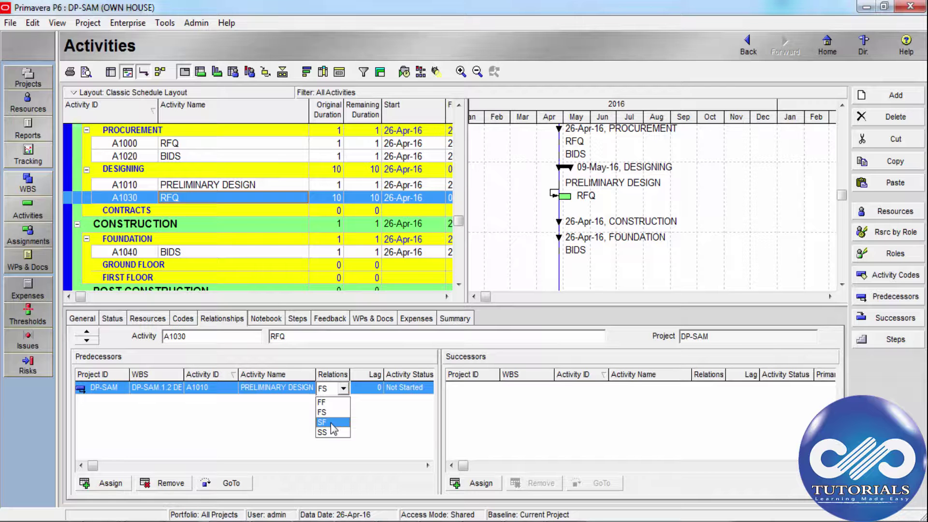
pyautogui.click(475, 483)
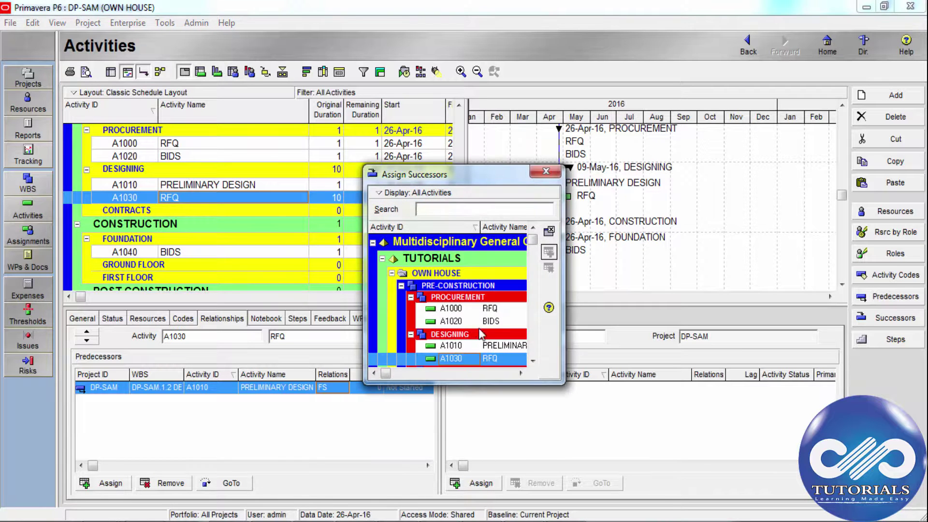
# - Add A1040 BIDS as RFQ's successor and give the A1010 predecessor link a lag of 5
pyautogui.scroll(-2, 494, 351)
pyautogui.doubleClick(497, 360)
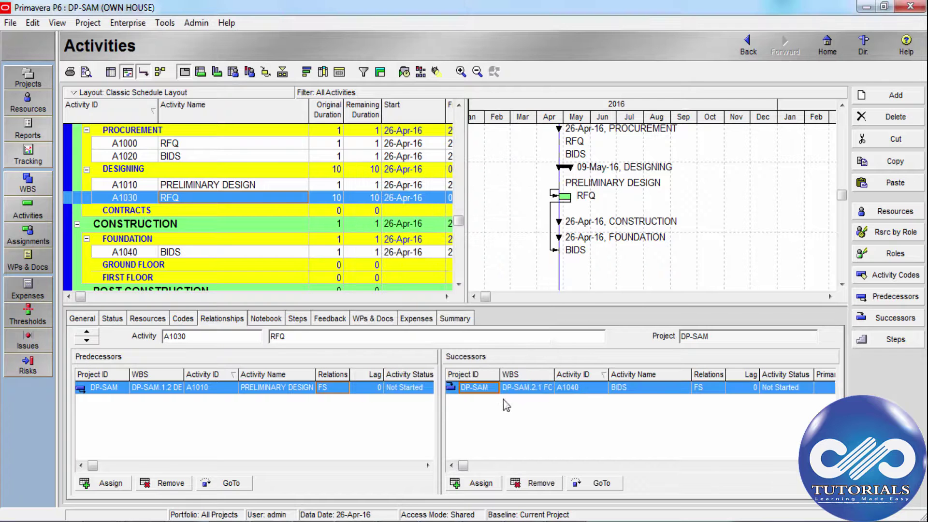
pyautogui.click(376, 388)
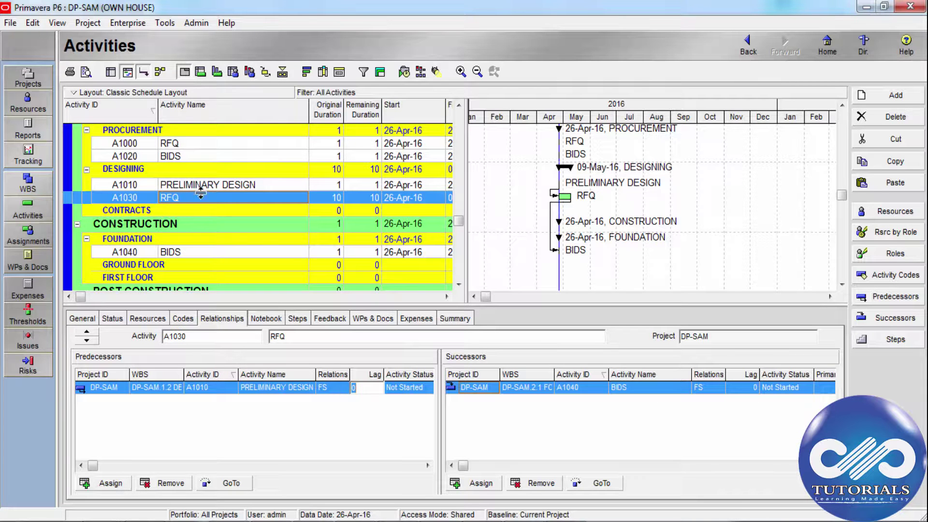
pyautogui.write('5')
# - Check A1010's successor link, reselect A1030, and toggle the Gantt relationship lines off and on
pyautogui.click(261, 185)
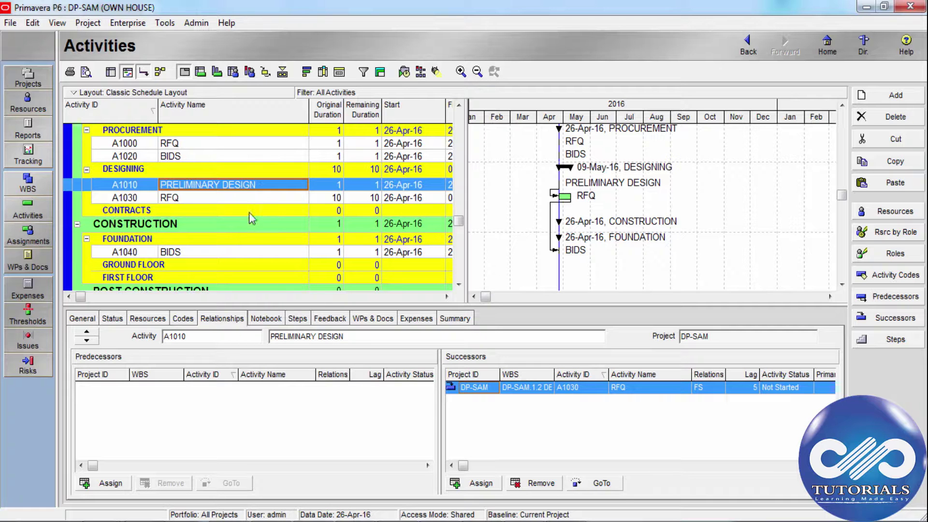
pyautogui.click(245, 198)
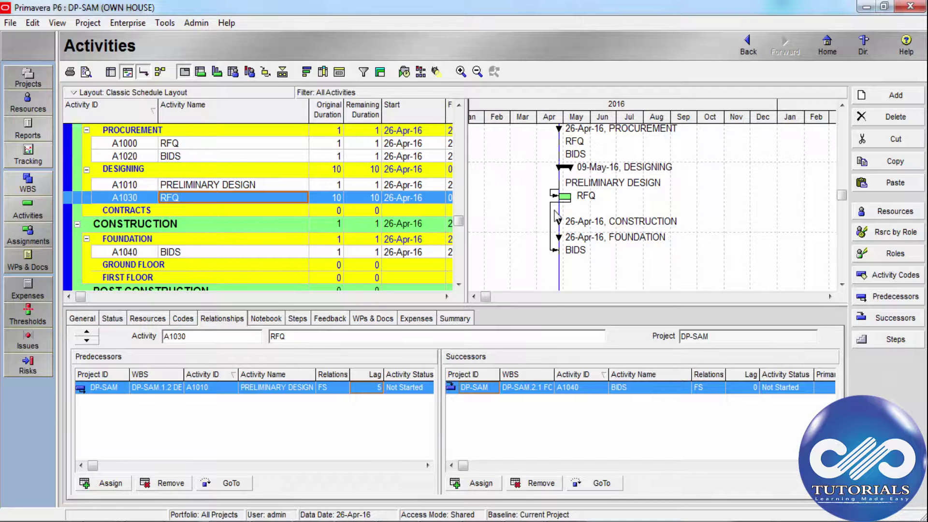
pyautogui.click(146, 74)
pyautogui.click(143, 77)
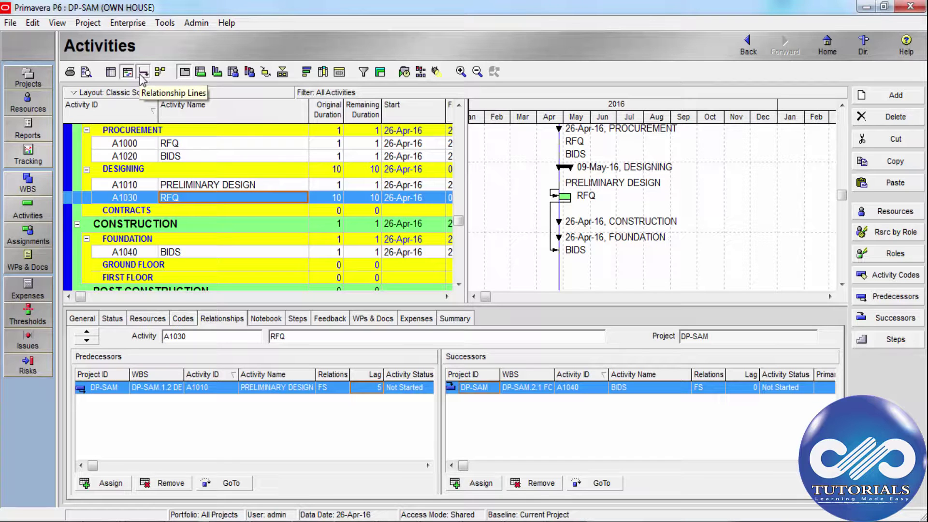
# - Set A1000 RFQ to 10 days and A1020 BIDS to 12, then link A1020 finish-to-finish to A1040
pyautogui.click(143, 78)
pyautogui.click(143, 78)
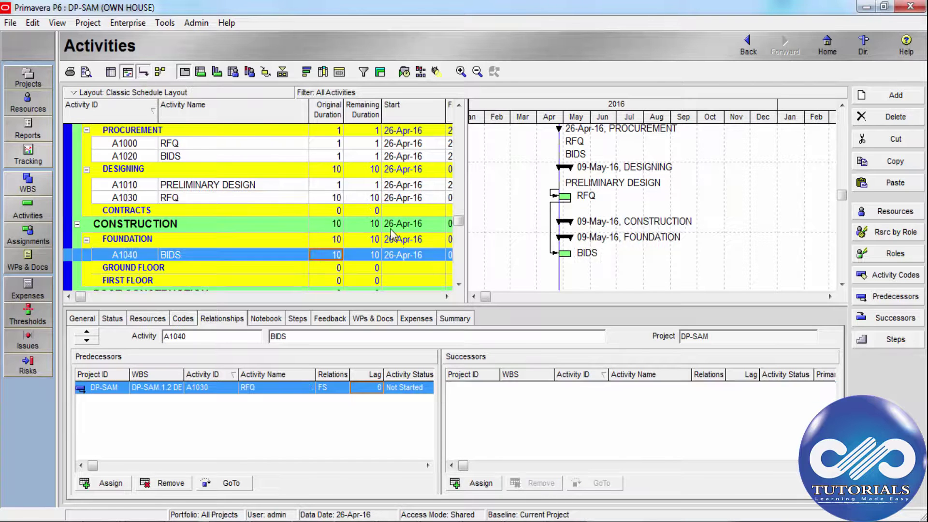
pyautogui.click(347, 148)
pyautogui.write('10')
pyautogui.press('Return')
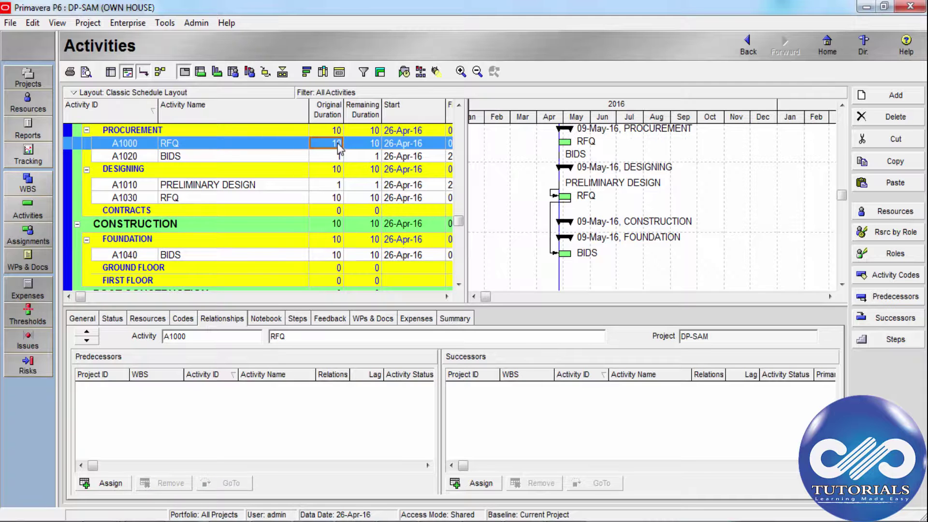
pyautogui.click(323, 156)
pyautogui.write('12')
pyautogui.press('Return')
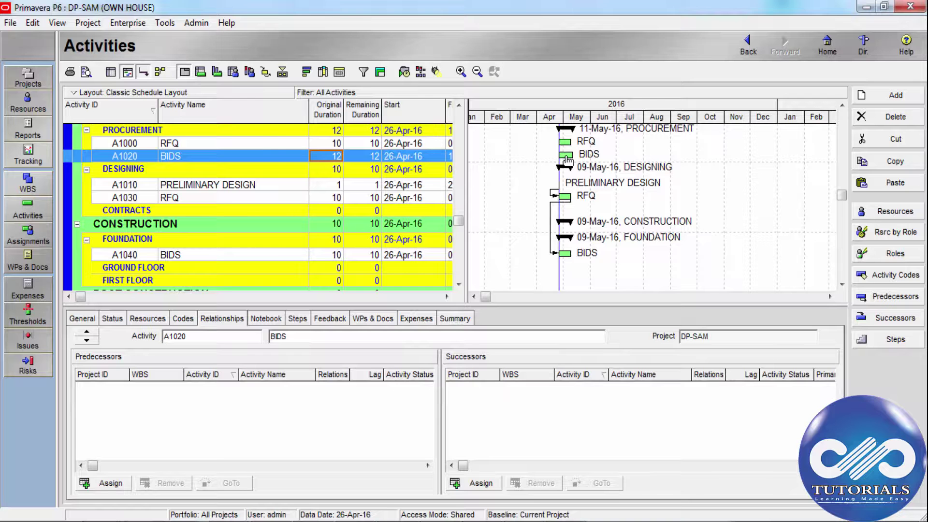
pyautogui.moveTo(579, 155); pyautogui.dragTo(580, 263)
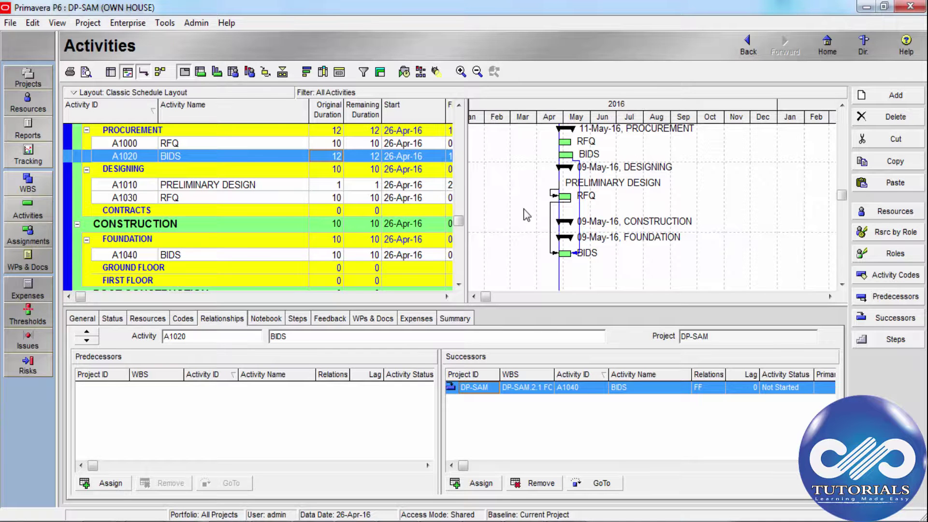
# - Return to the Gantt view and show A1020 BIDS's Codes details, which list no codes yet
pyautogui.click(160, 71)
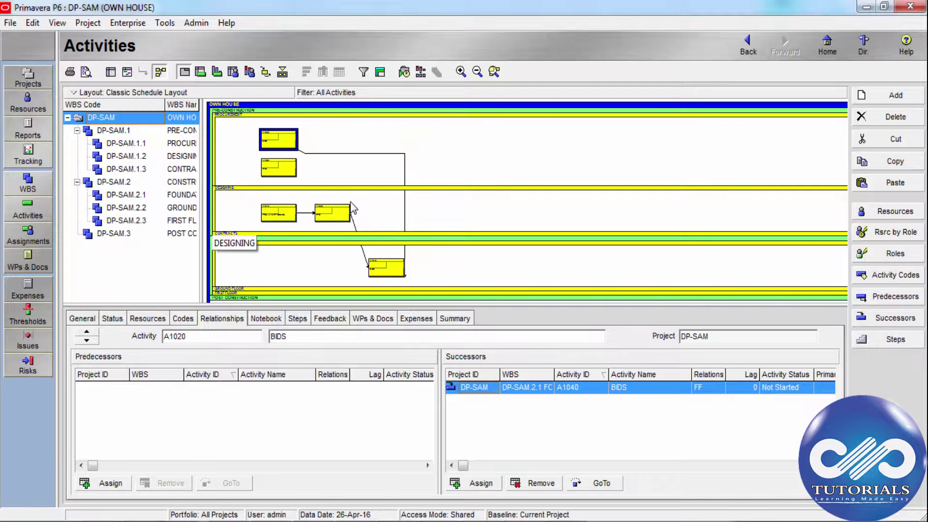
pyautogui.click(147, 319)
pyautogui.click(127, 72)
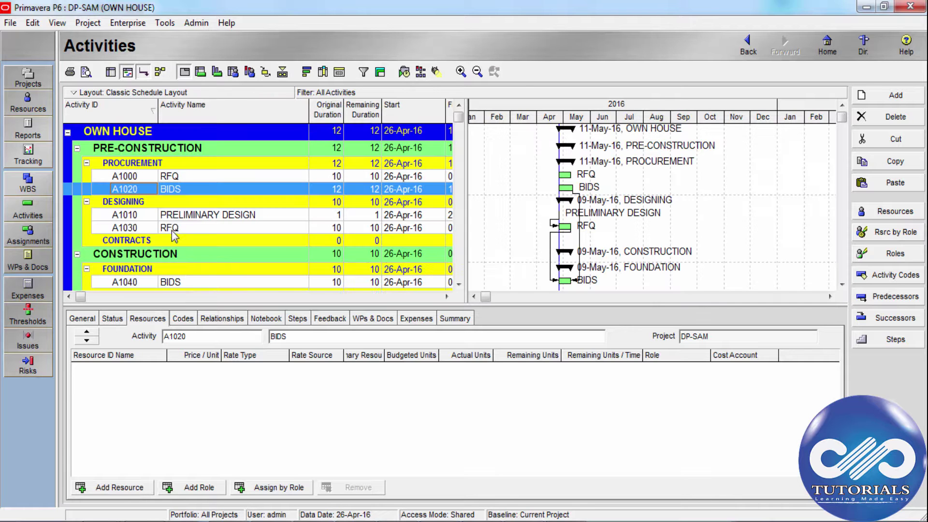
pyautogui.click(184, 318)
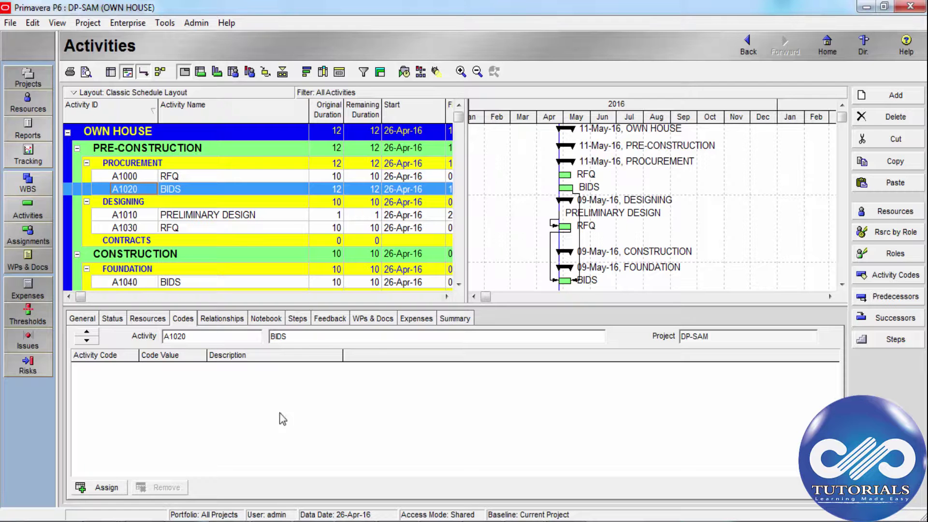
pyautogui.click(106, 487)
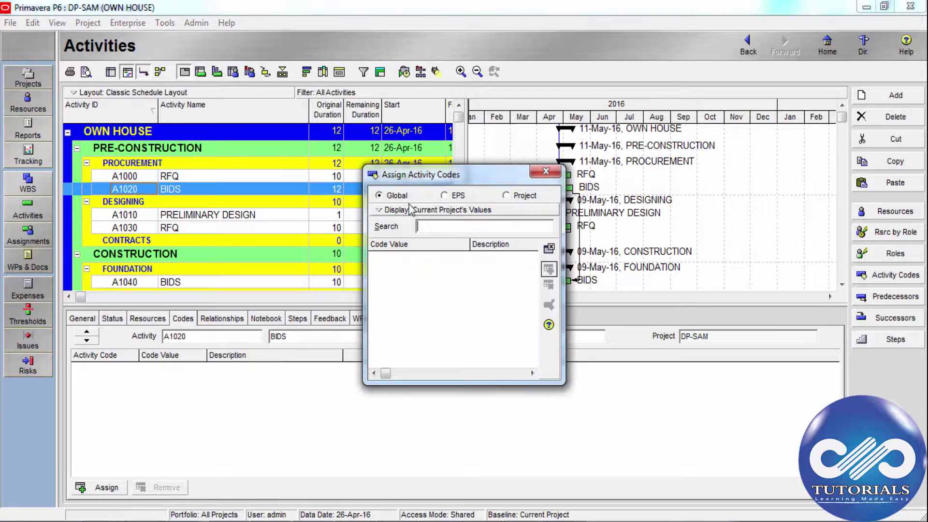
pyautogui.rightClick(419, 212)
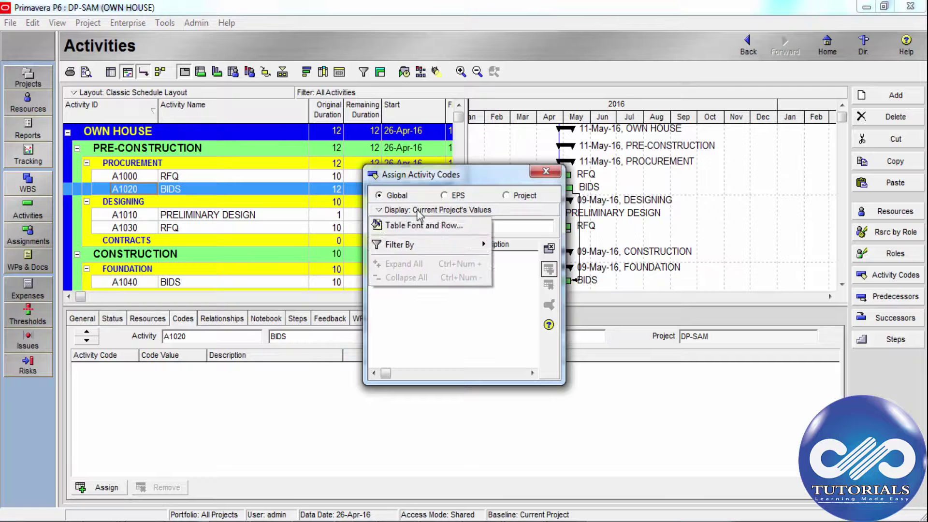
pyautogui.moveTo(454, 239)
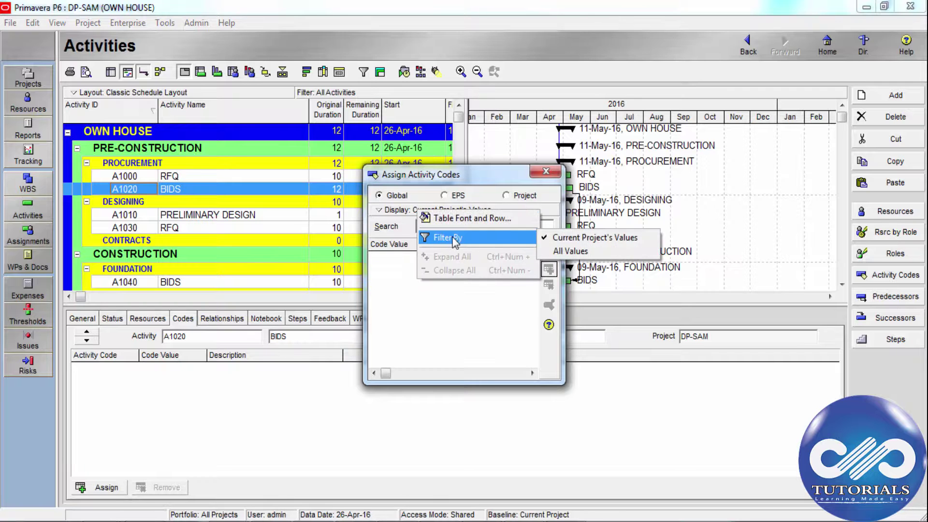
pyautogui.click(571, 251)
pyautogui.click(441, 301)
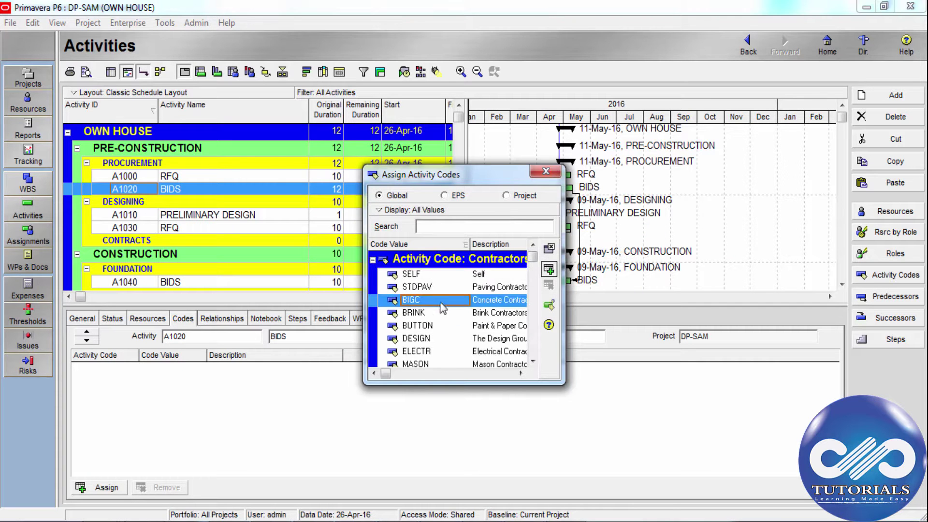
pyautogui.click(556, 174)
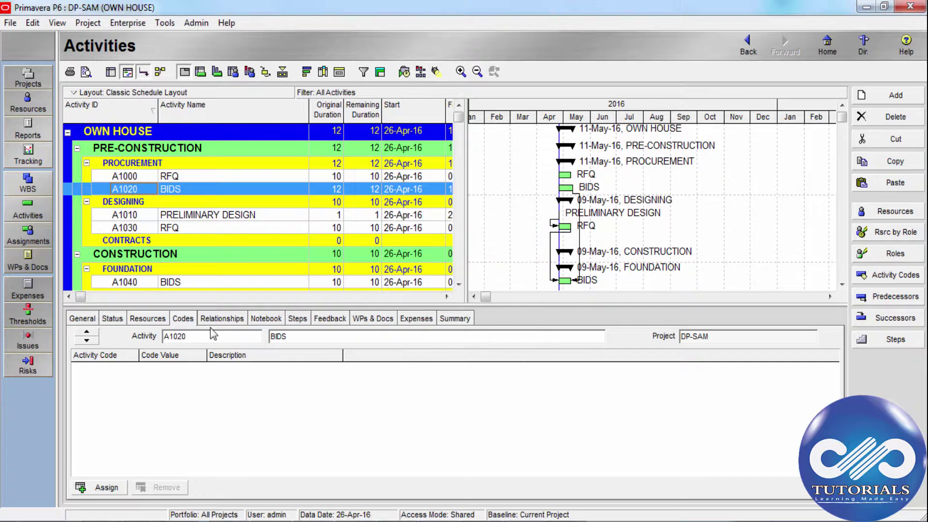
pyautogui.click(265, 319)
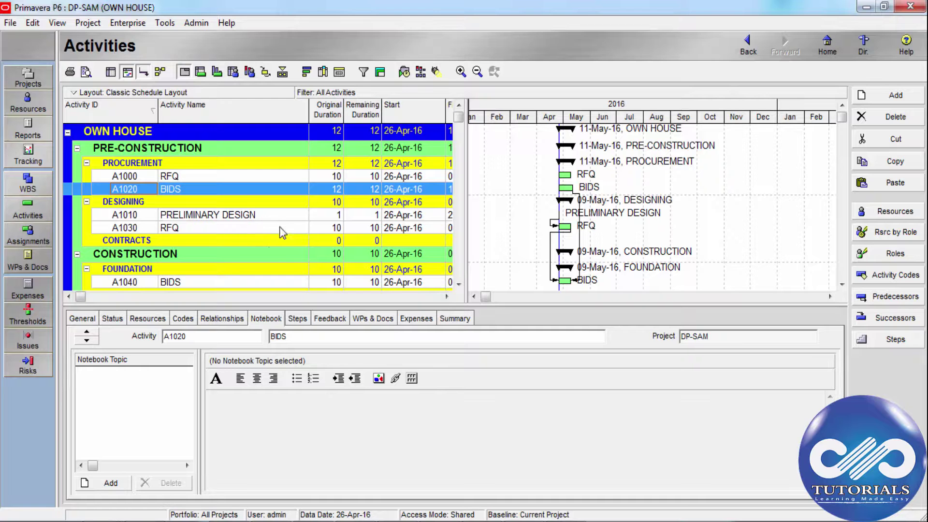
# - Add a new step to BIDS and show a Step Weight column after Completed
pyautogui.click(296, 322)
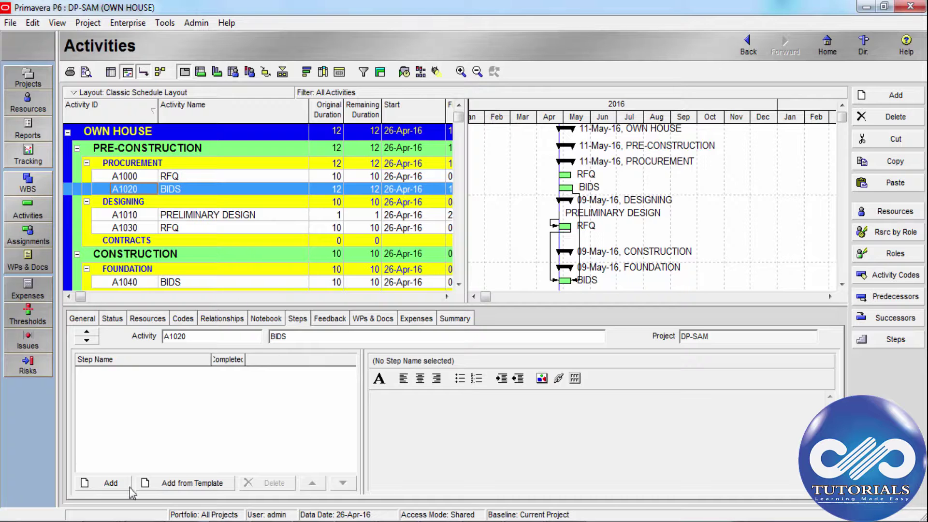
pyautogui.click(110, 483)
pyautogui.rightClick(248, 371)
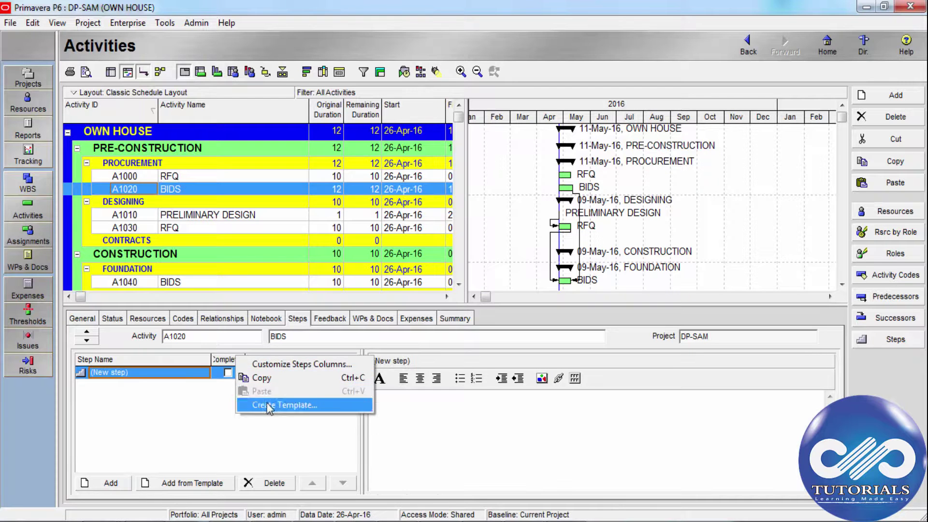
pyautogui.click(285, 368)
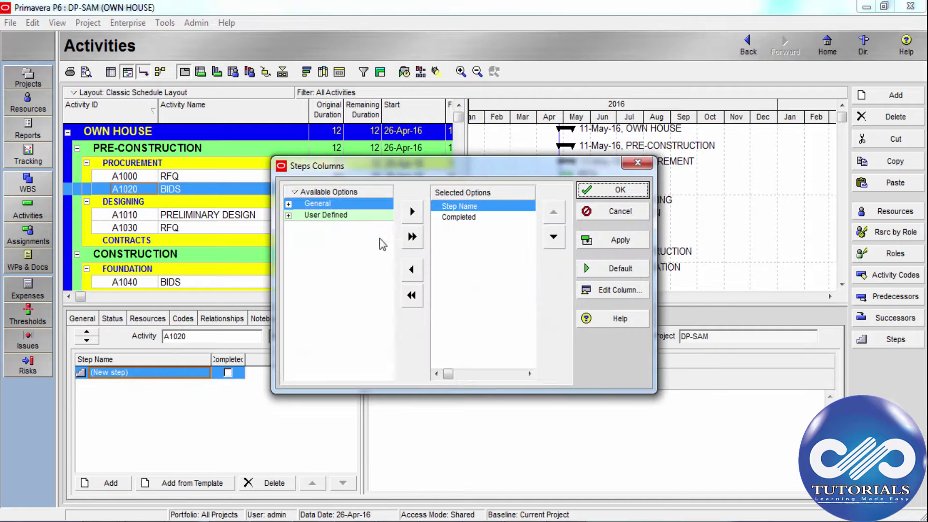
pyautogui.click(288, 204)
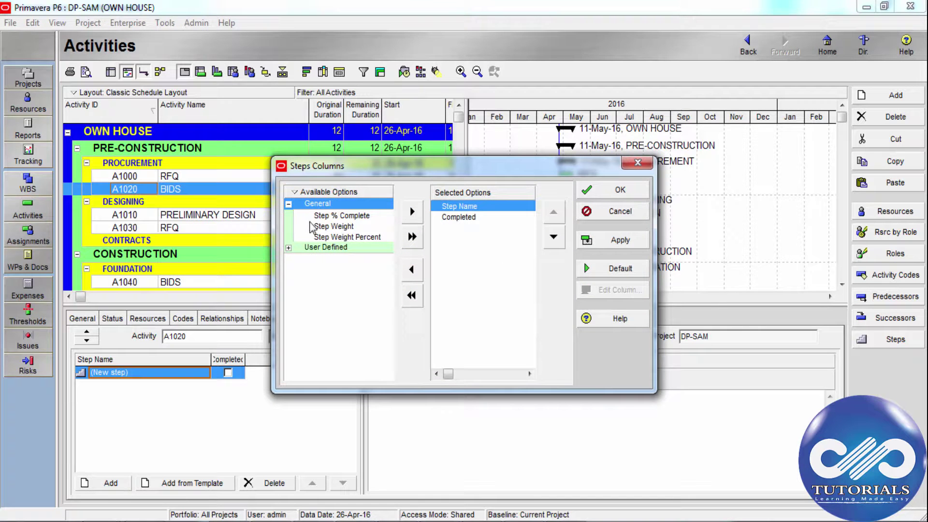
pyautogui.doubleClick(329, 227)
pyautogui.click(553, 236)
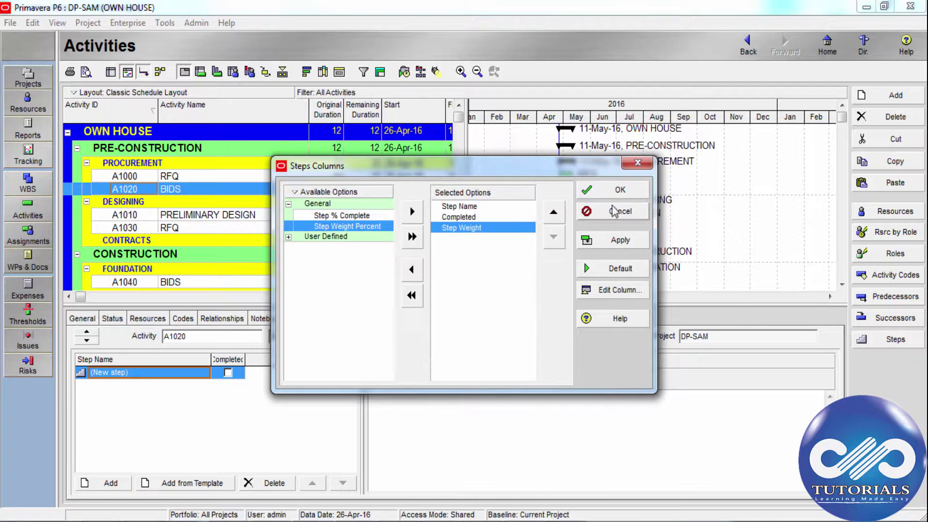
pyautogui.click(614, 189)
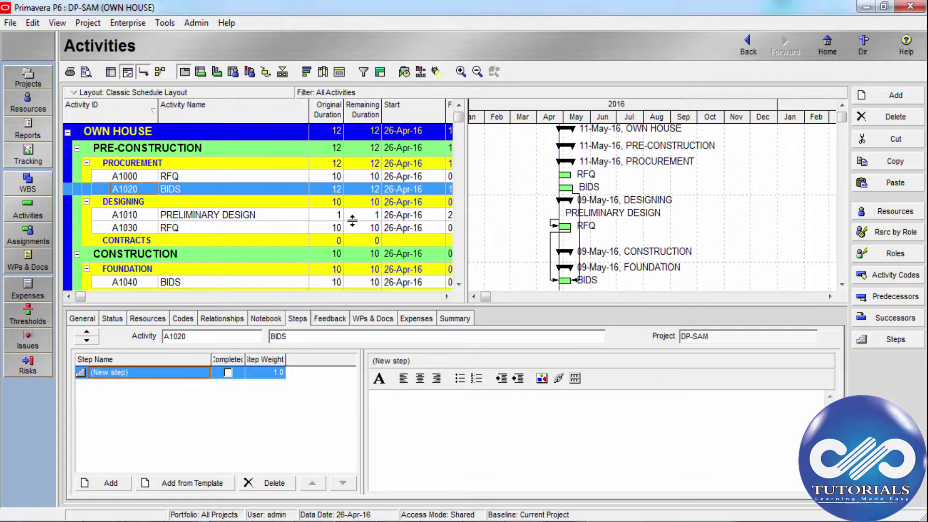
# - Review BIDS's Feedback, WPs & Docs, Expenses and Summary details in turn
pyautogui.click(326, 323)
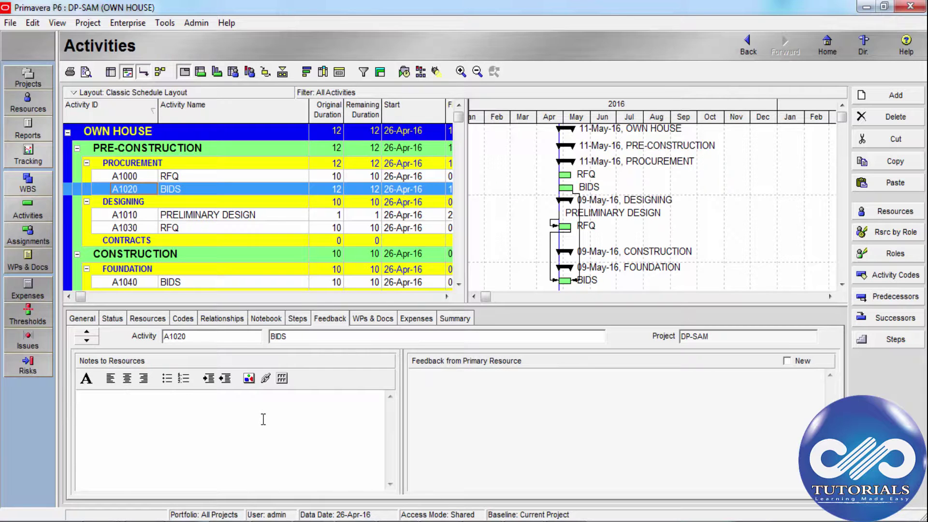
pyautogui.click(373, 323)
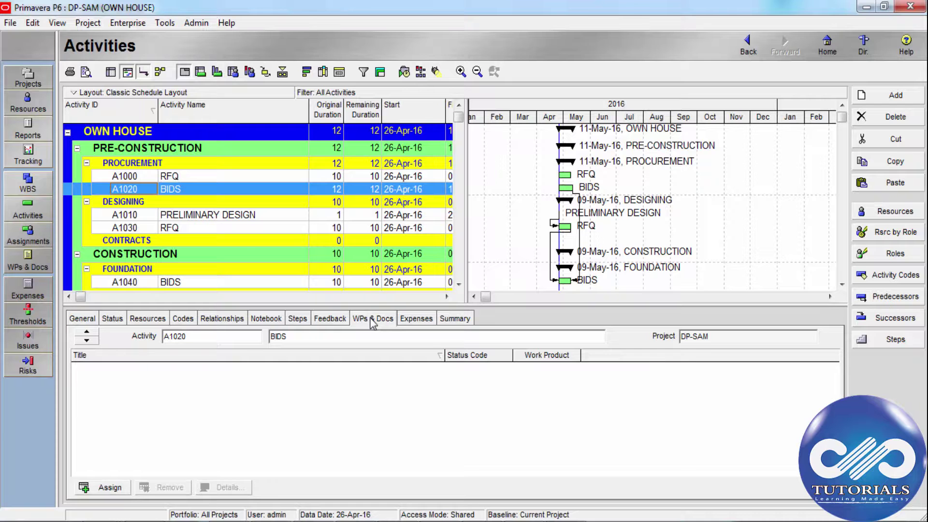
pyautogui.click(410, 322)
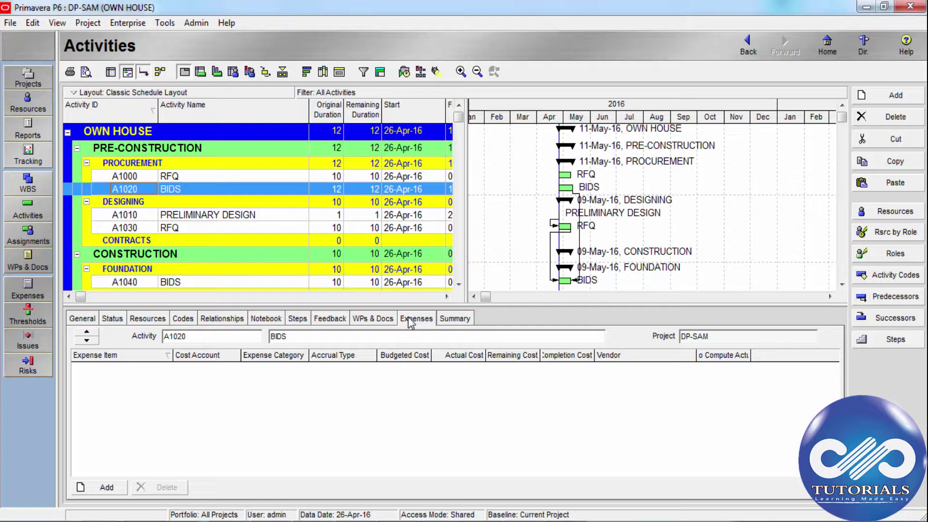
pyautogui.click(454, 322)
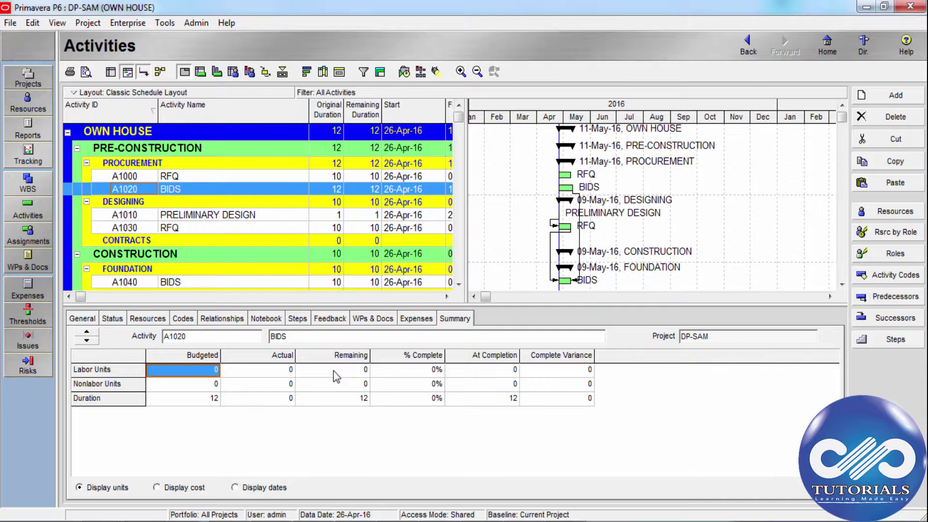
# - Assign the Management resource to BIDS, giving 96 budgeted units at 8/d
pyautogui.click(154, 319)
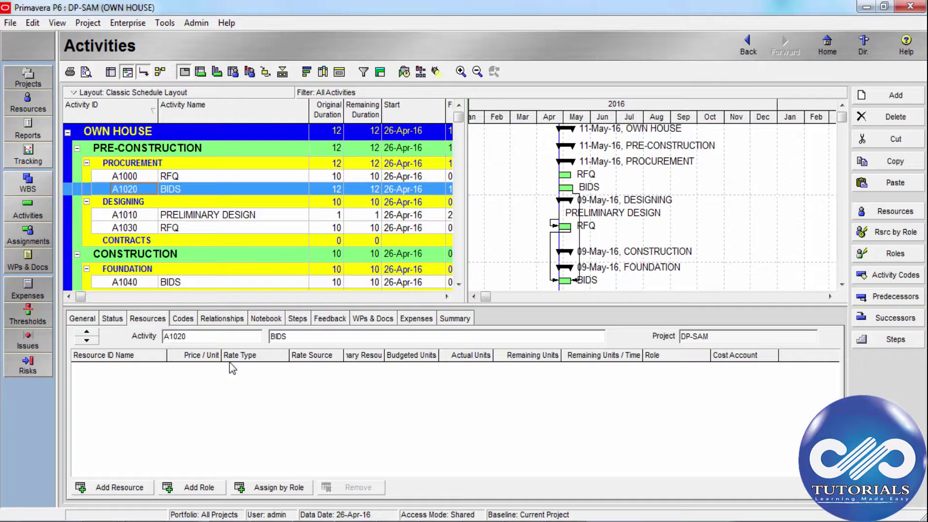
pyautogui.click(116, 487)
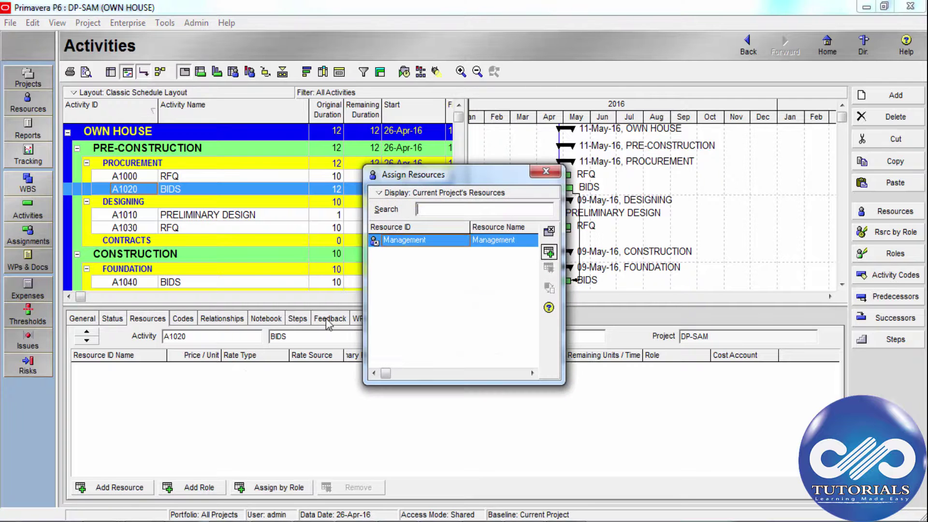
pyautogui.click(548, 252)
pyautogui.click(547, 173)
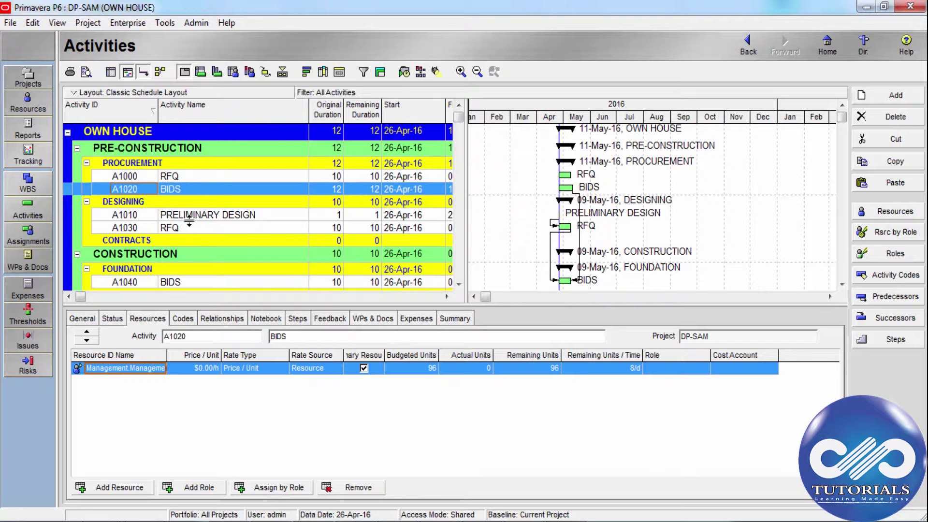
pyautogui.click(87, 23)
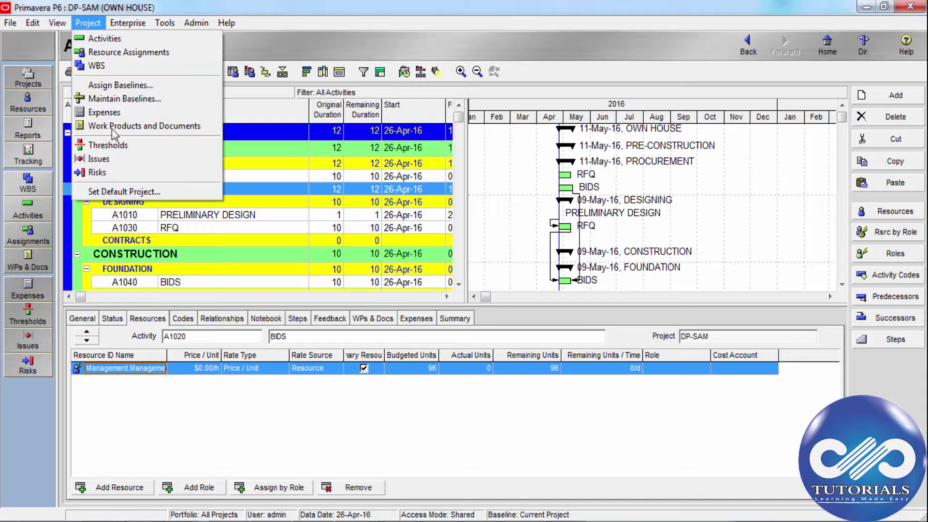
pyautogui.click(128, 50)
pyautogui.click(151, 139)
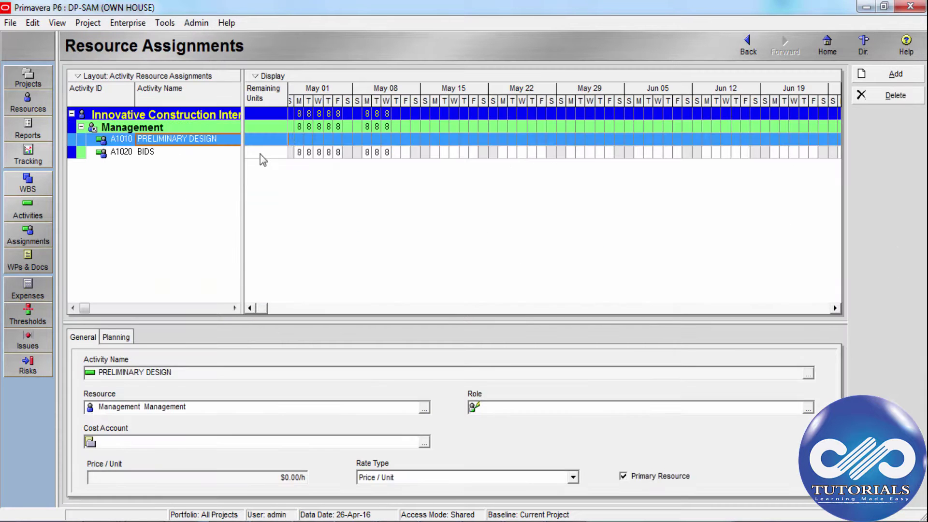
pyautogui.click(150, 153)
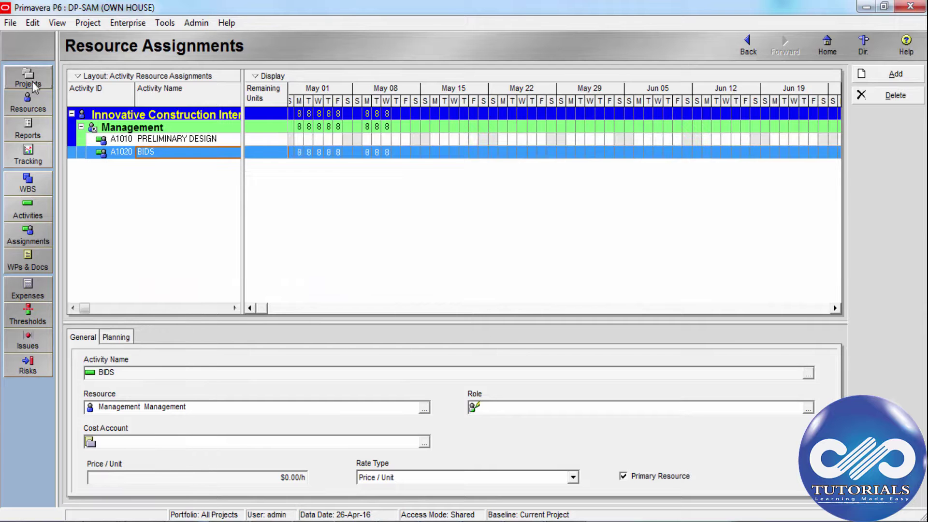
pyautogui.click(315, 139)
pyautogui.click(318, 152)
pyautogui.click(333, 140)
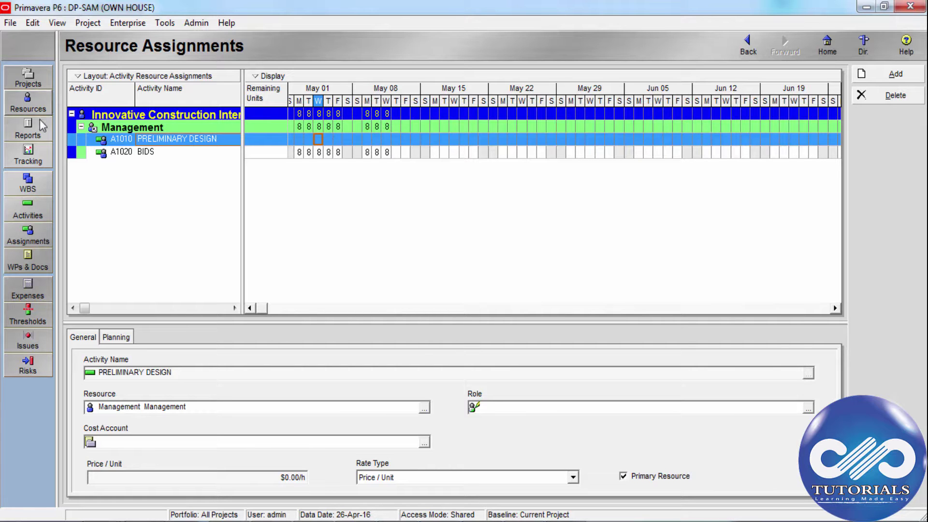
pyautogui.click(28, 209)
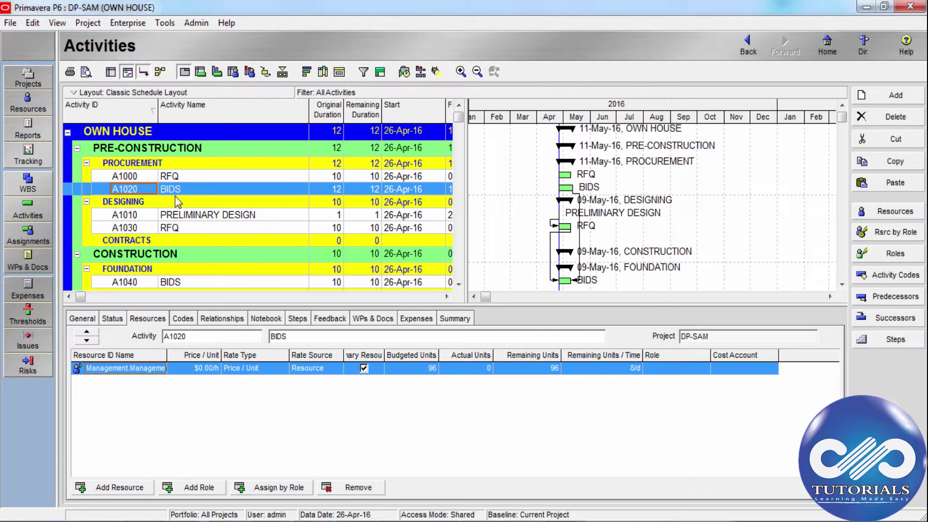
# - Assign the Contractors activity code STDPAV (Paving Contractors) to BIDS
pyautogui.click(185, 319)
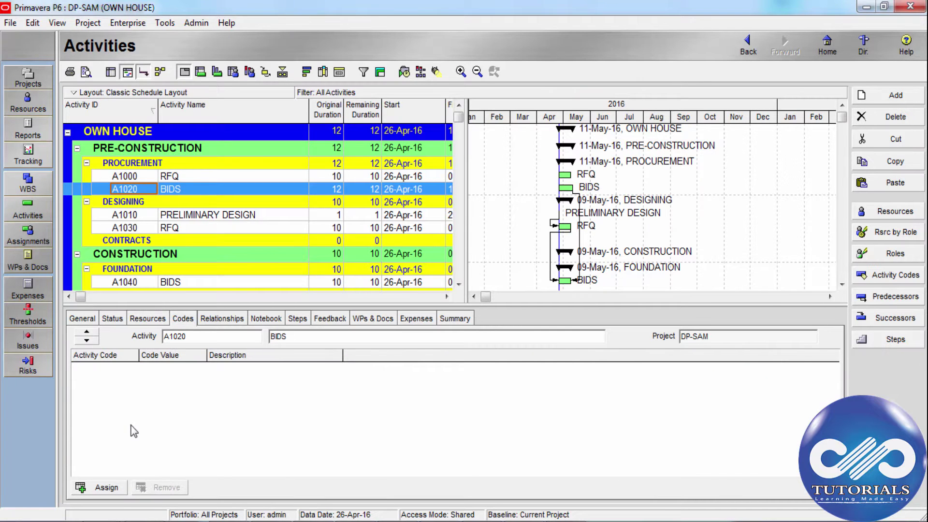
pyautogui.click(104, 487)
pyautogui.doubleClick(420, 287)
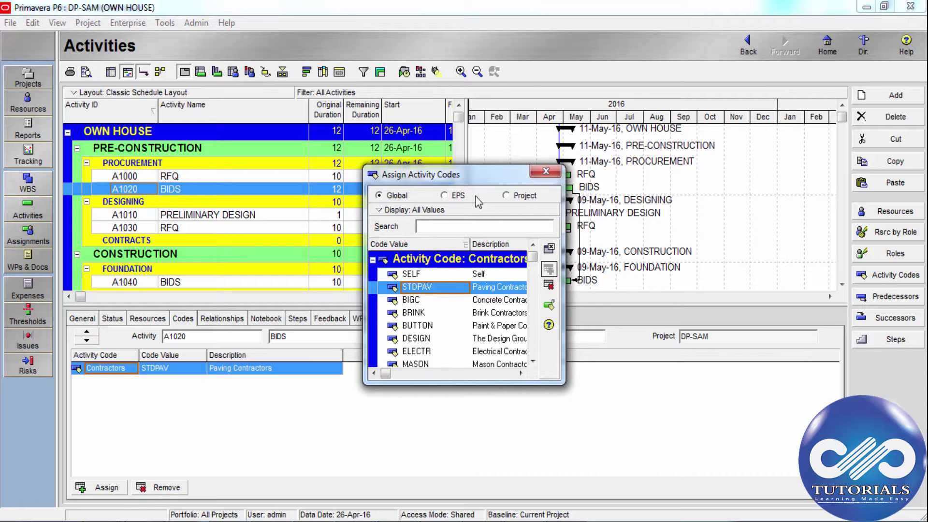
pyautogui.click(546, 171)
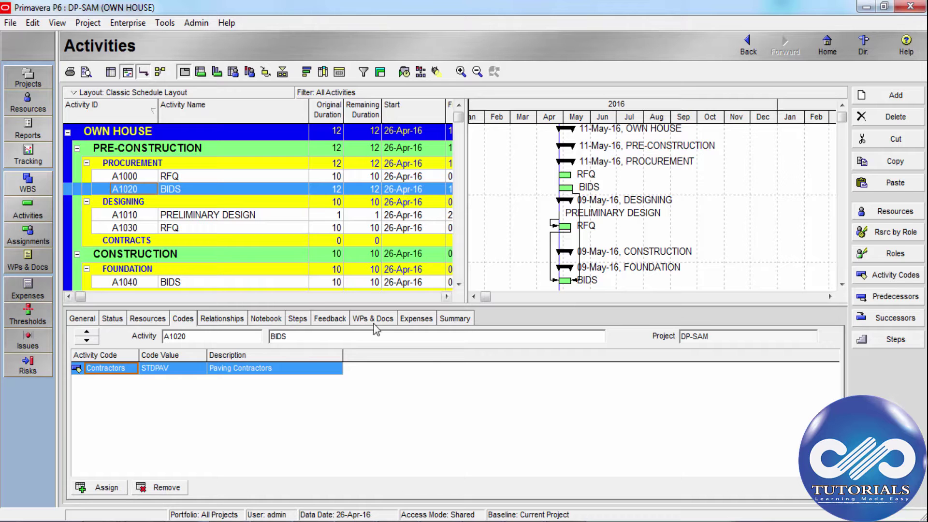
pyautogui.click(417, 319)
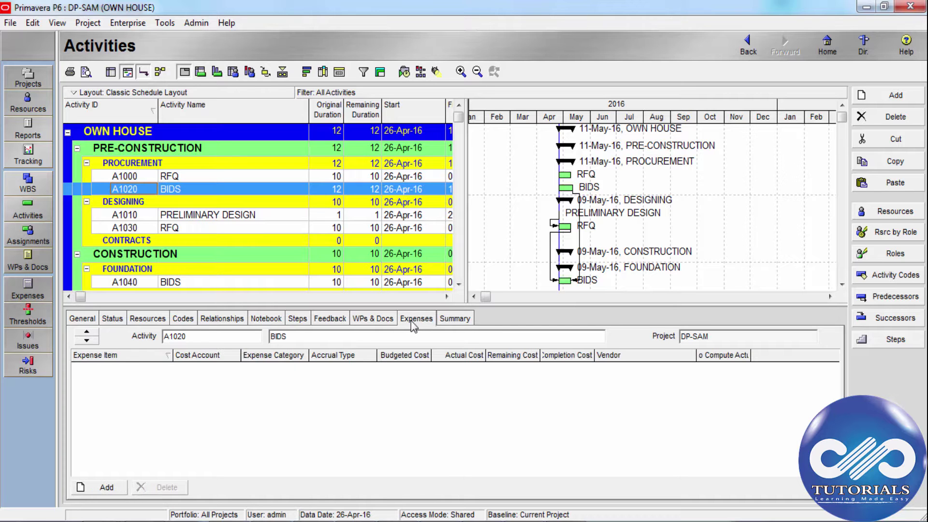
# - Add an expense item named SALARY to BIDS at $0.00 budgeted cost
pyautogui.click(107, 488)
pyautogui.click(139, 369)
pyautogui.write('SAA')
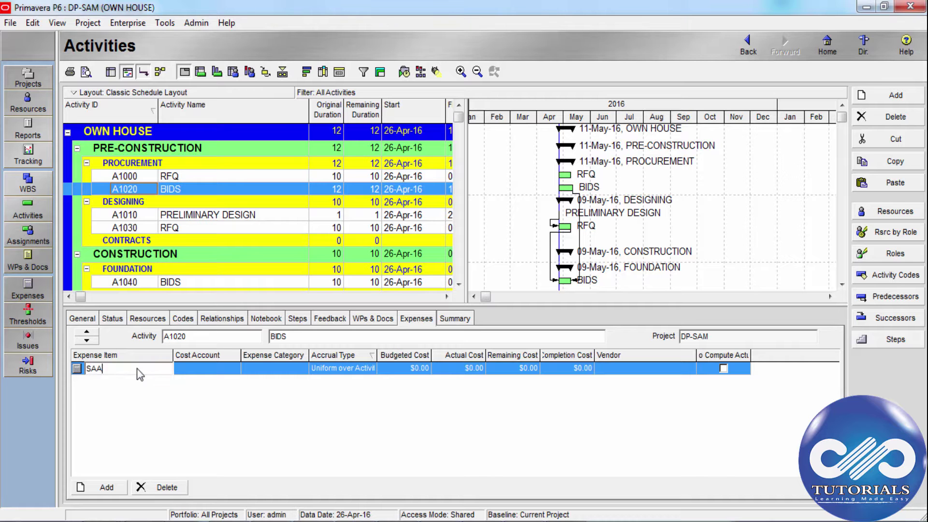
pyautogui.write('LARY')
pyautogui.press('Return')
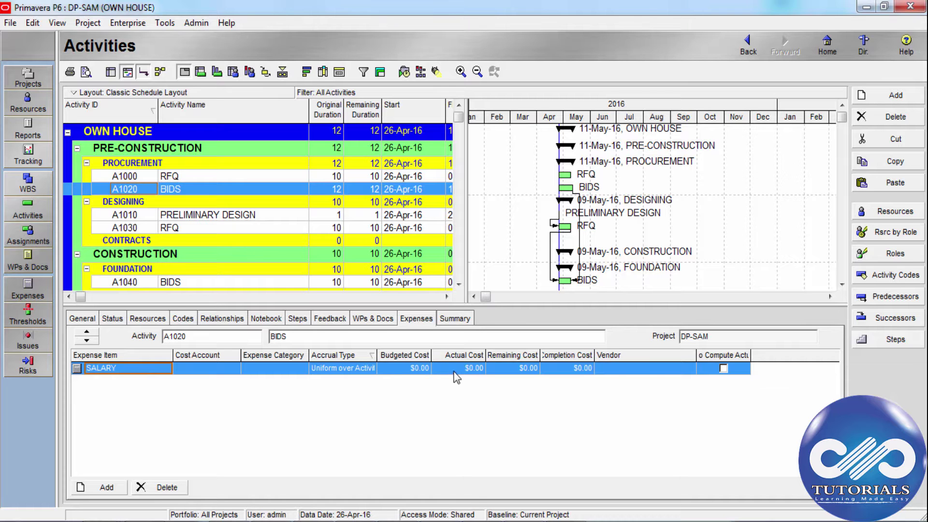
pyautogui.click(325, 320)
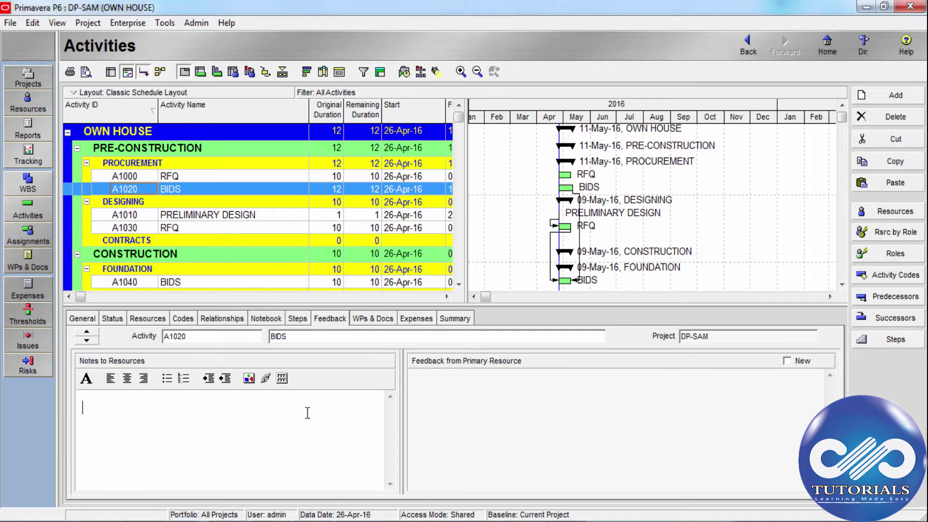
# - Browse the Bar Construction, Form & Pour, Perform Finishes and Interactive Planning step templates without adding any
pyautogui.click(297, 319)
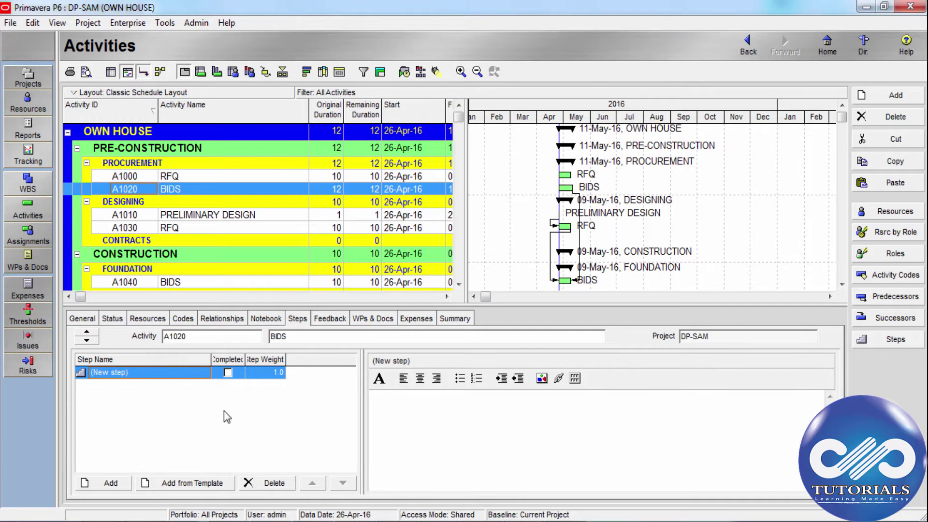
pyautogui.click(193, 484)
pyautogui.click(414, 253)
pyautogui.click(410, 281)
pyautogui.scroll(-1, 403, 329)
pyautogui.click(423, 308)
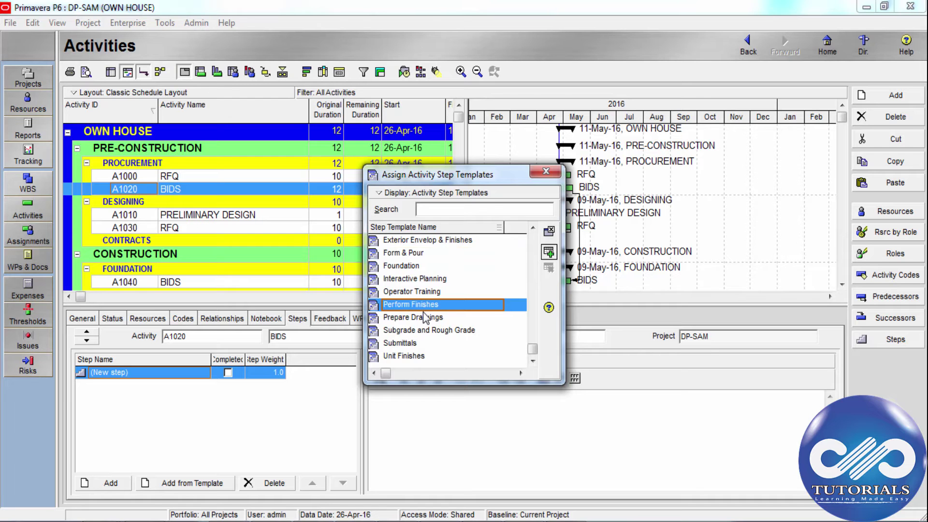
pyautogui.click(411, 283)
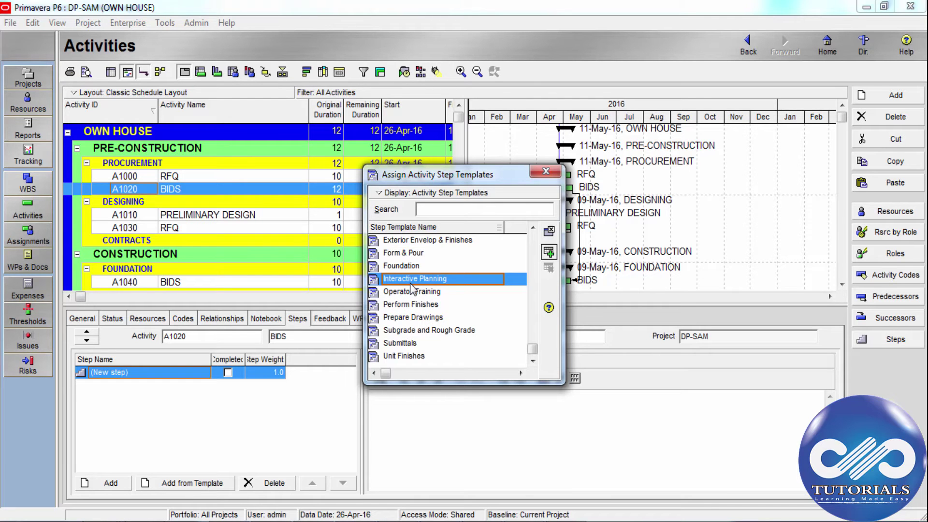
pyautogui.click(544, 172)
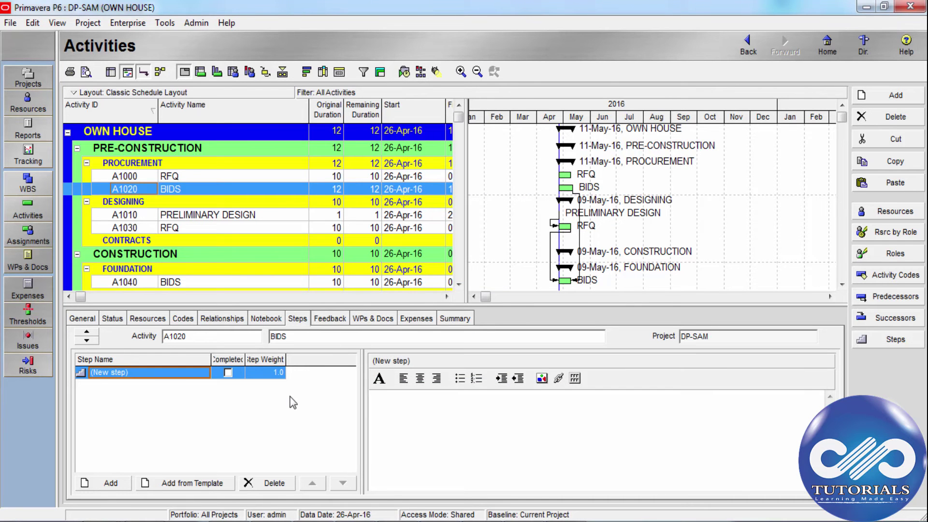